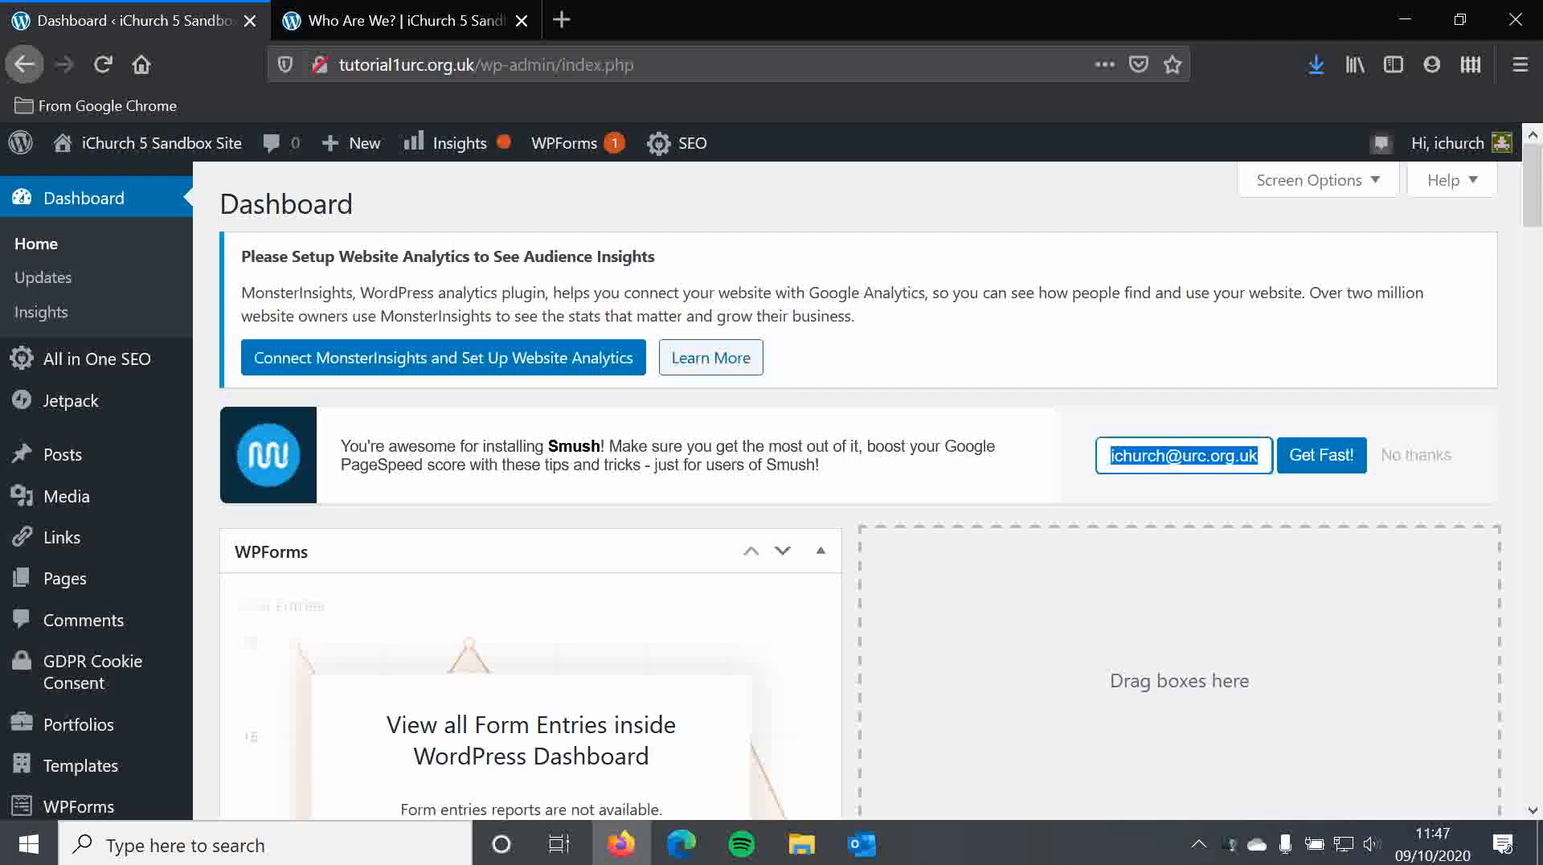
# Switch to the live Who Are We? page and scroll down to inspect its current footer
pyautogui.click(748, 195)
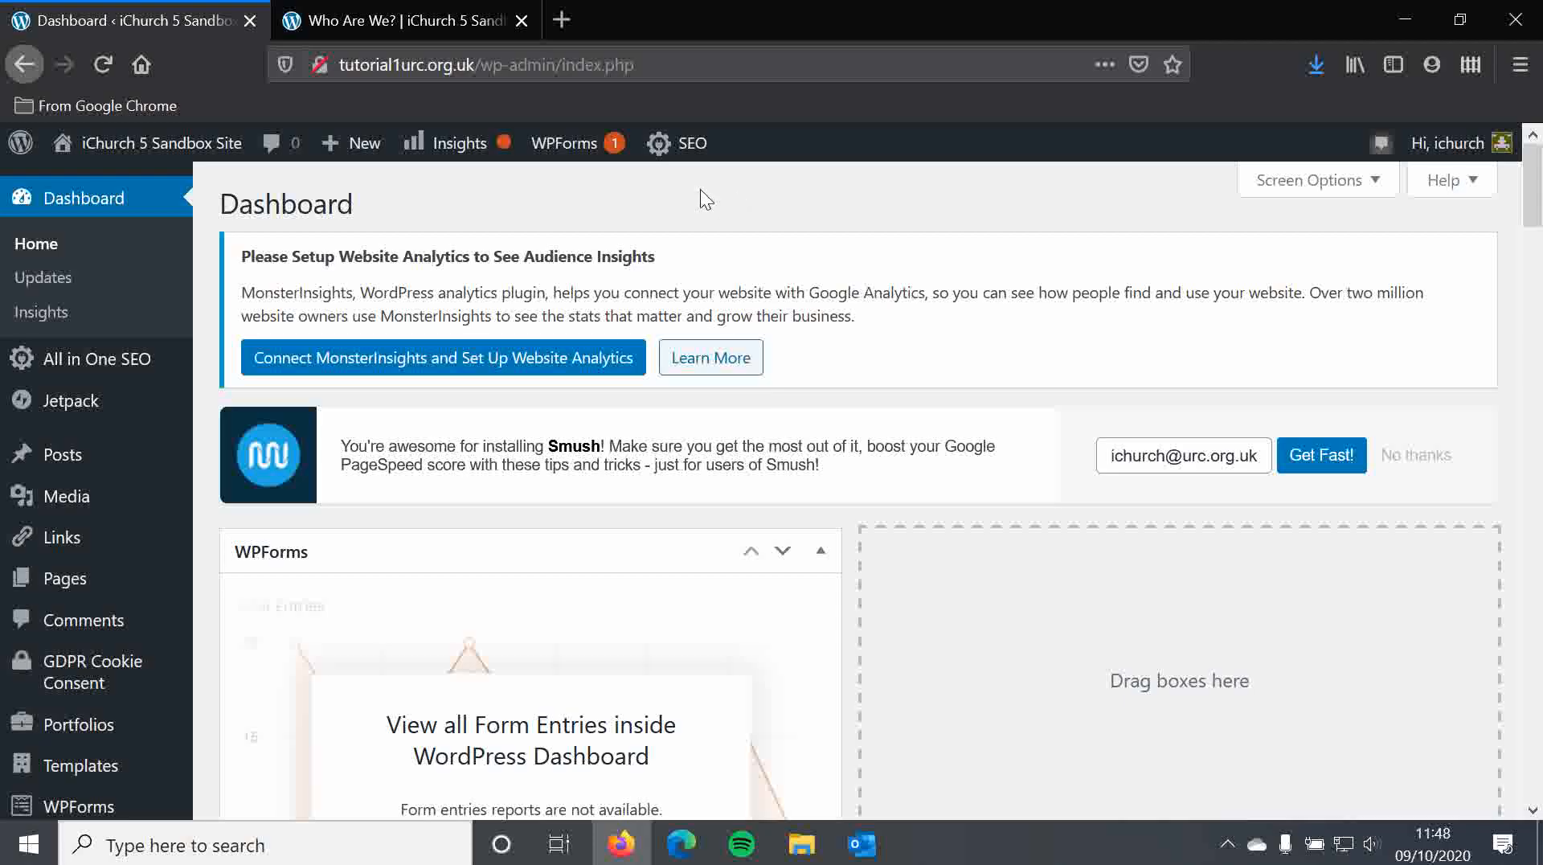
pyautogui.click(417, 4)
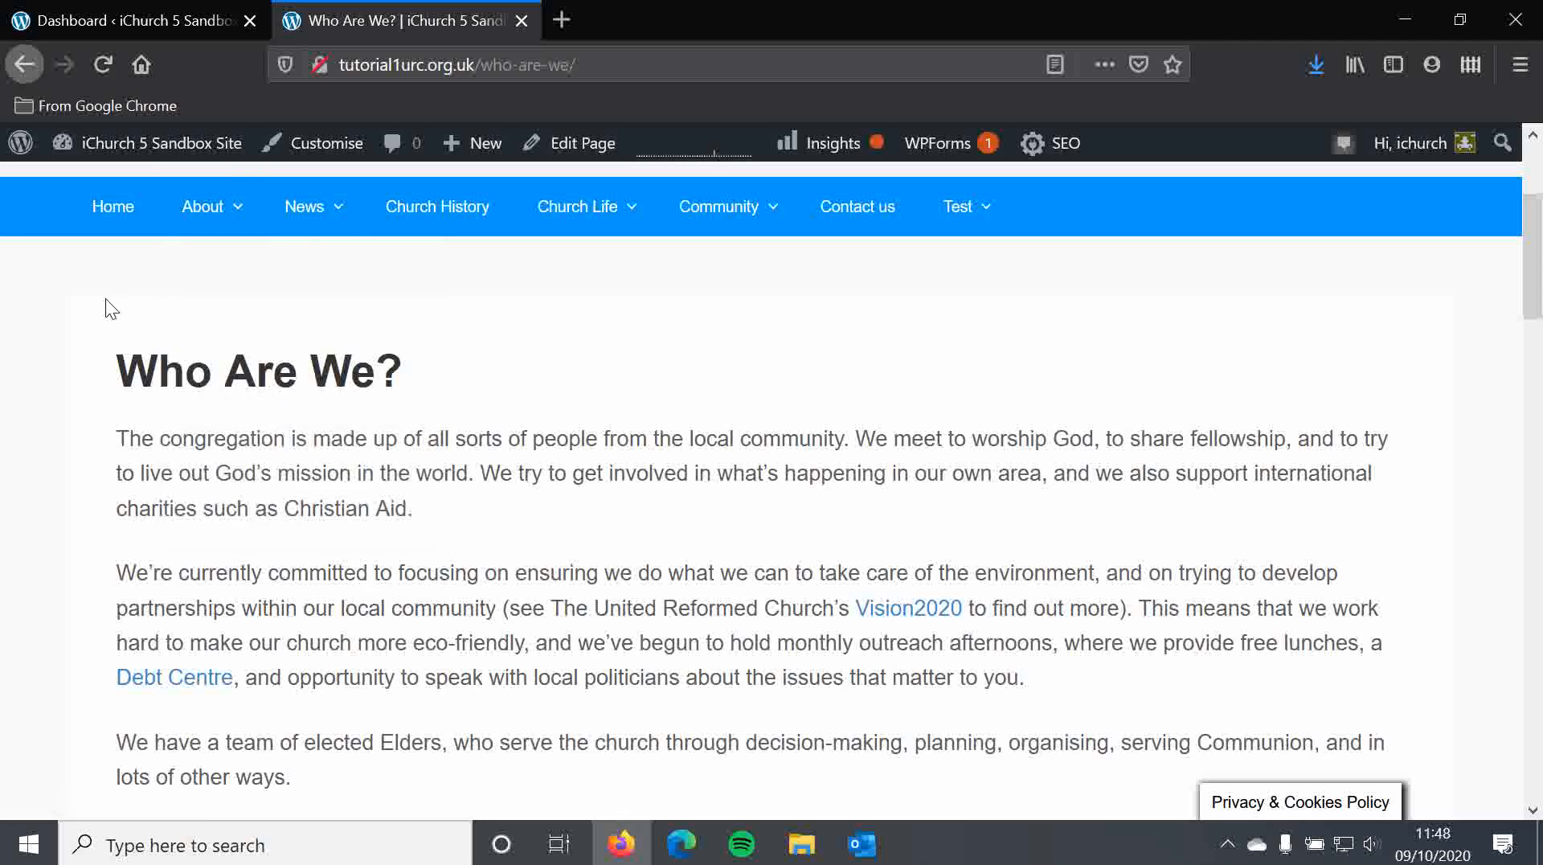
pyautogui.scroll(3, 296, 407)
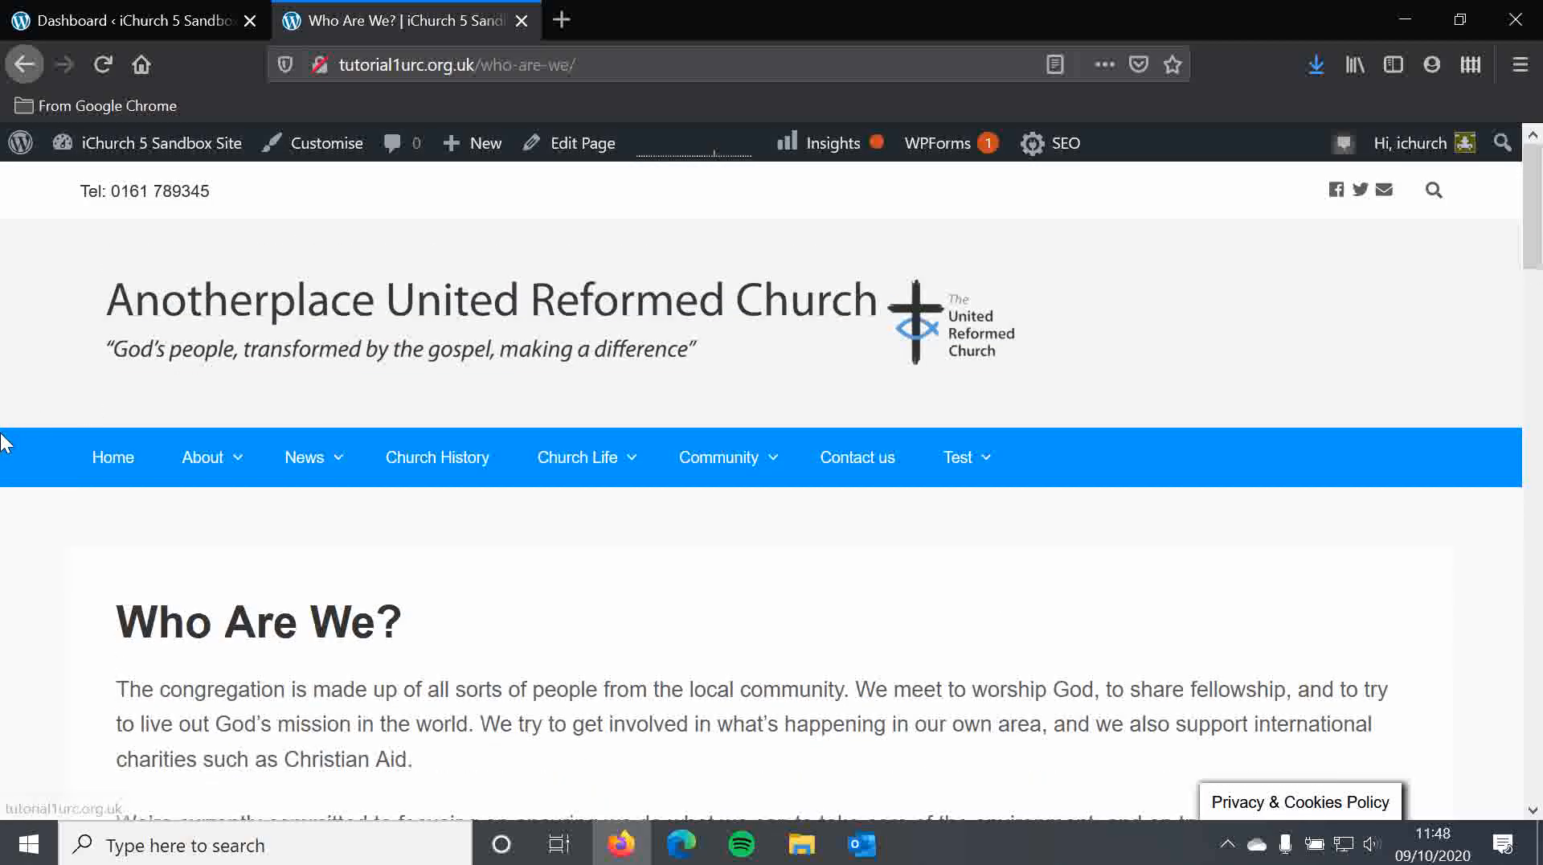
pyautogui.scroll(-5, 7, 442)
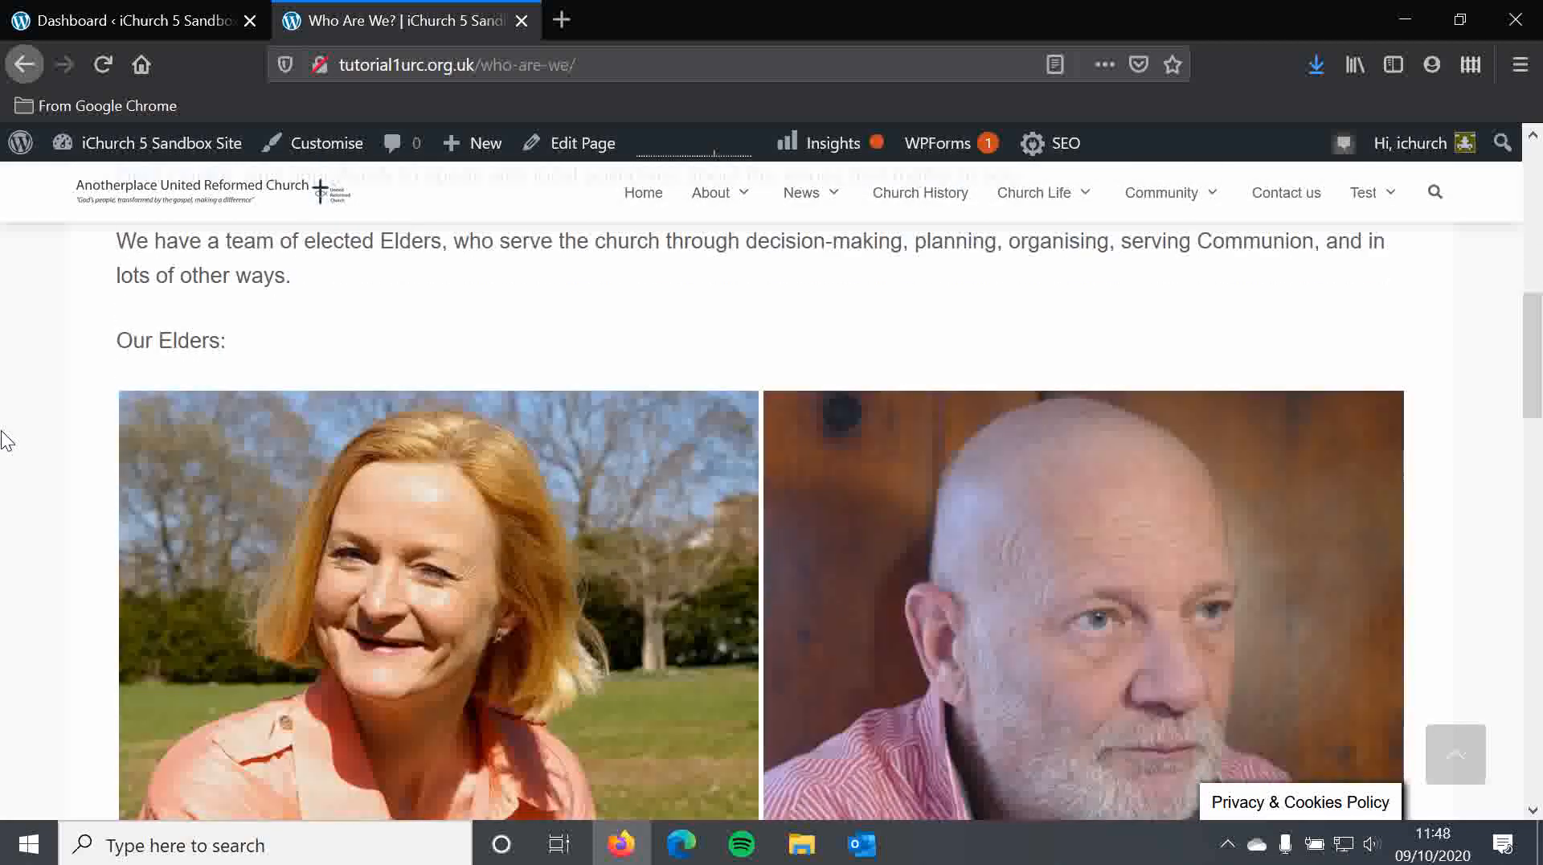
pyautogui.scroll(-10, 7, 442)
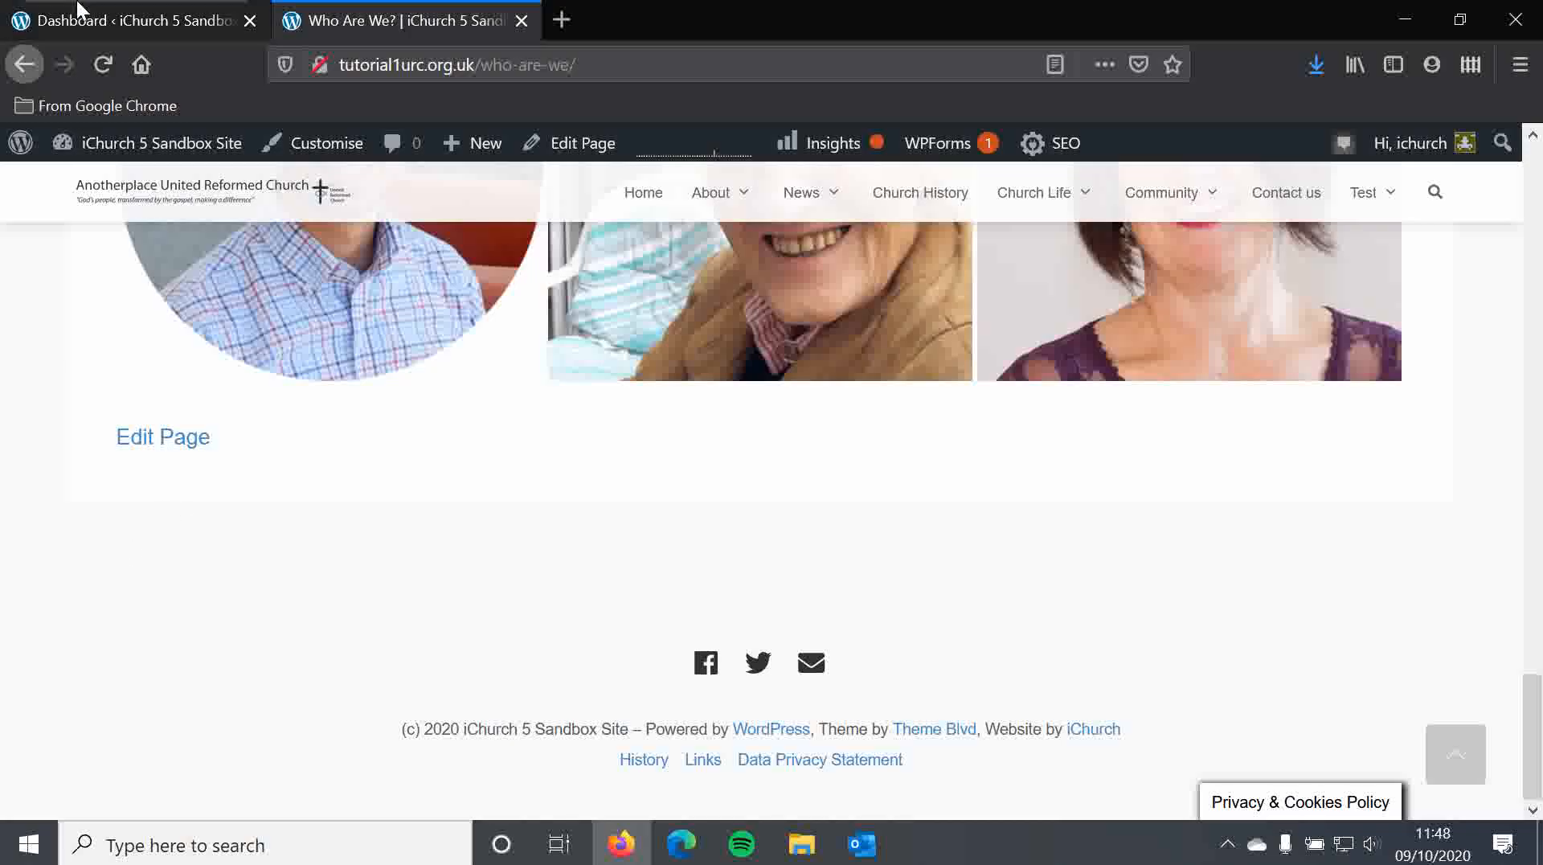
# Return to the admin dashboard and open Appearance > Theme Options
pyautogui.click(141, 23)
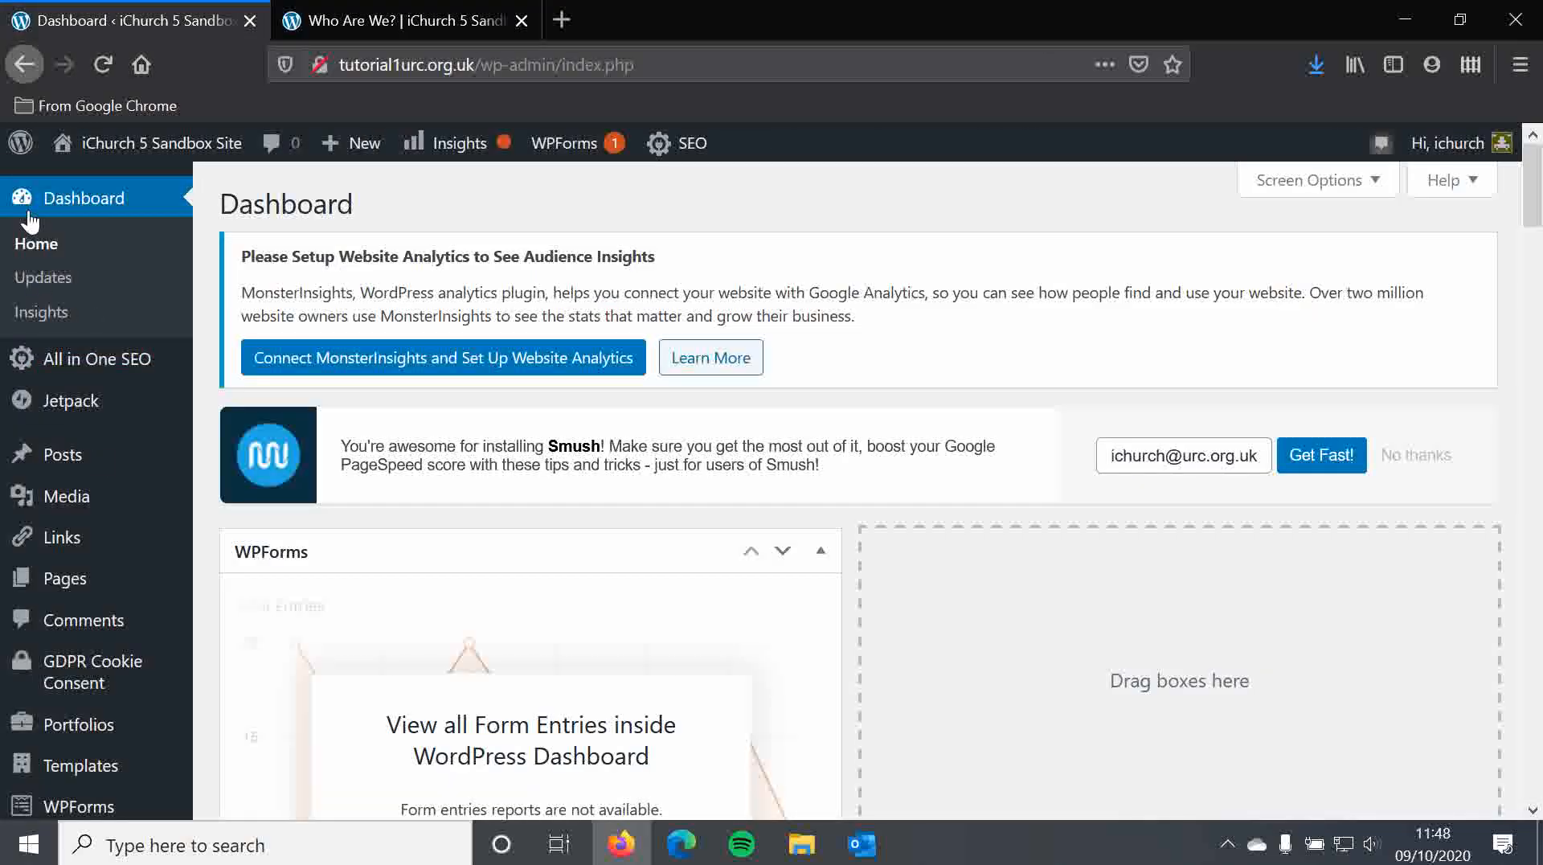
pyautogui.scroll(-3, 214, 281)
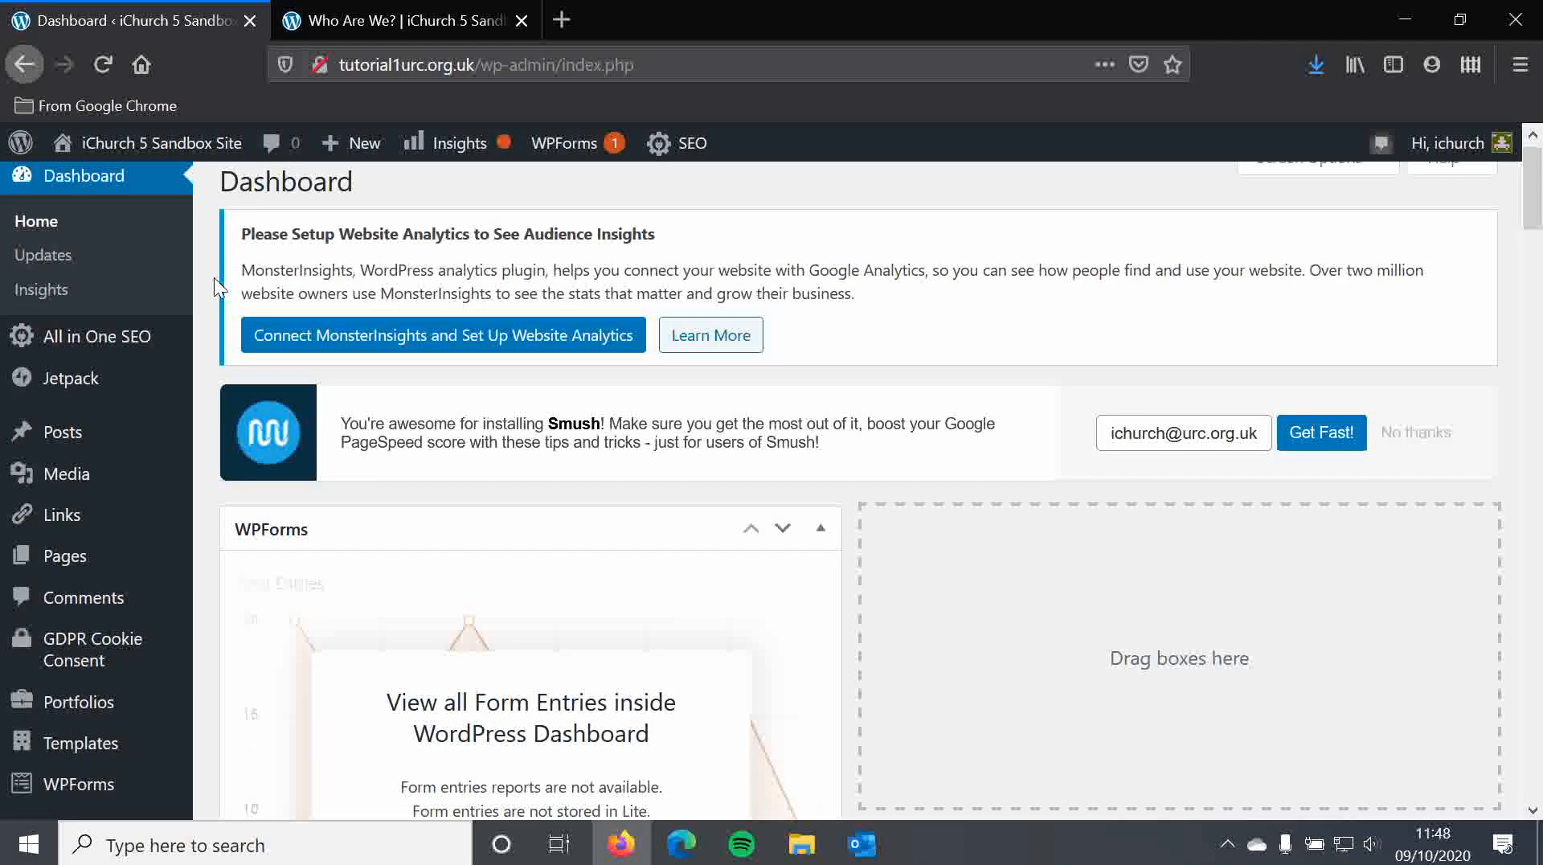
pyautogui.moveTo(156, 619)
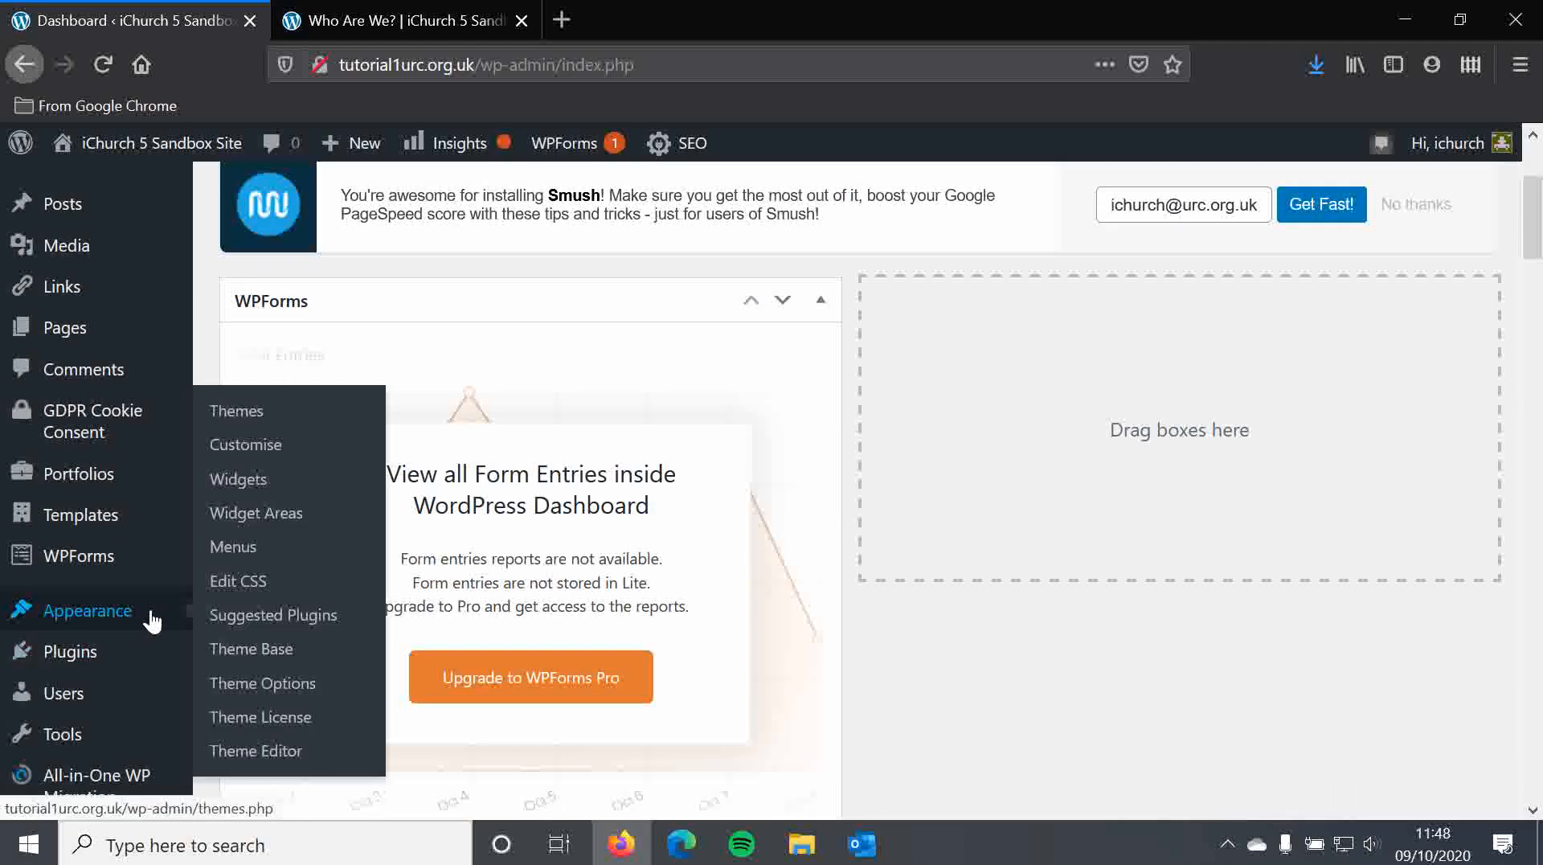
pyautogui.click(281, 699)
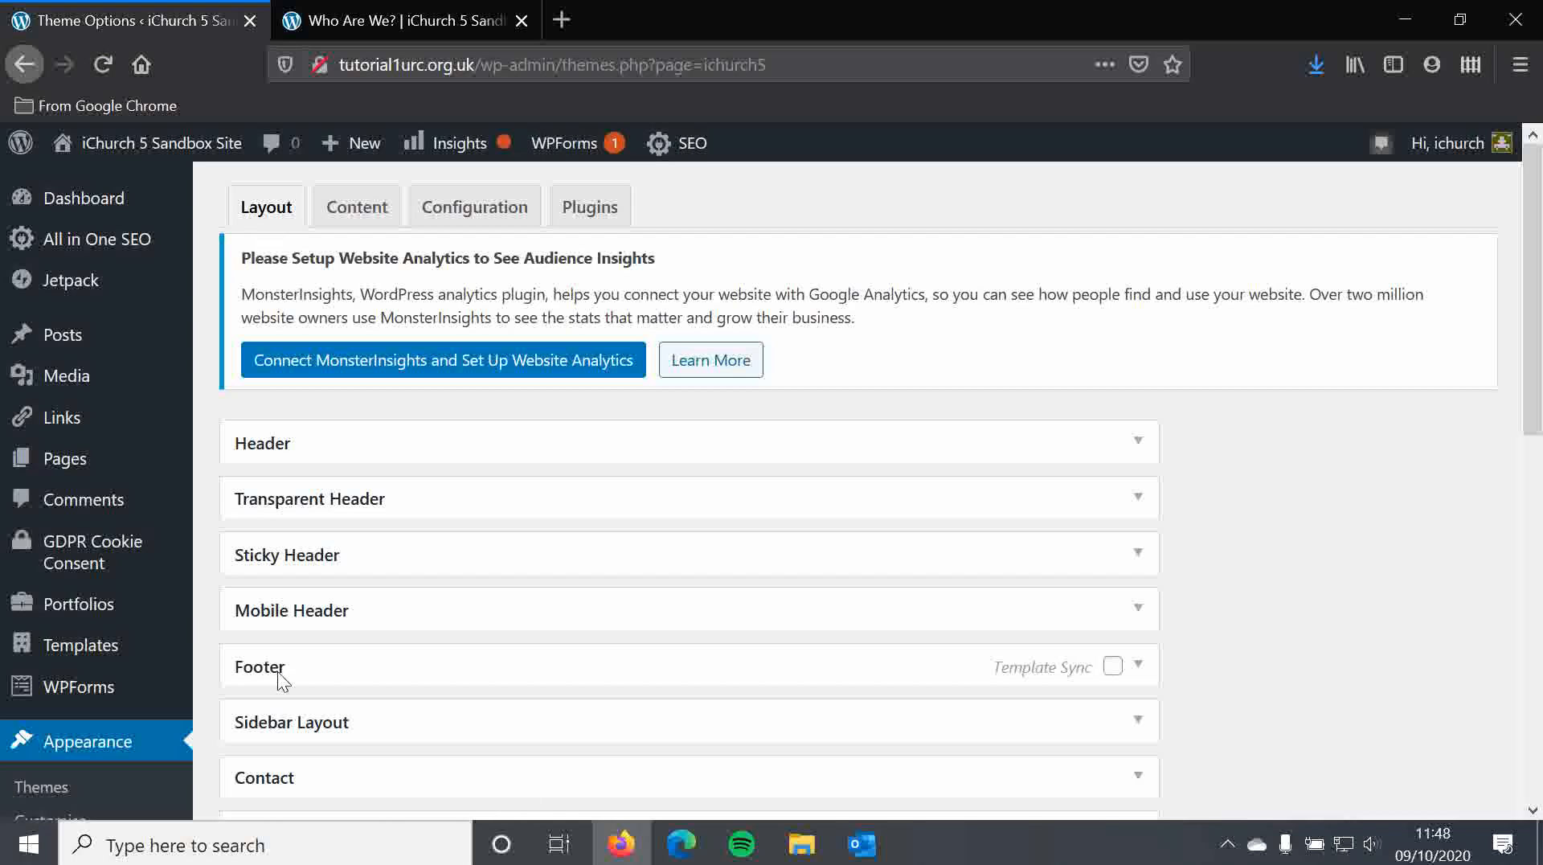
# Expand the Footer section on the Layout tab and open the Setup Columns dropdown
pyautogui.click(1138, 666)
pyautogui.scroll(-4, 884, 563)
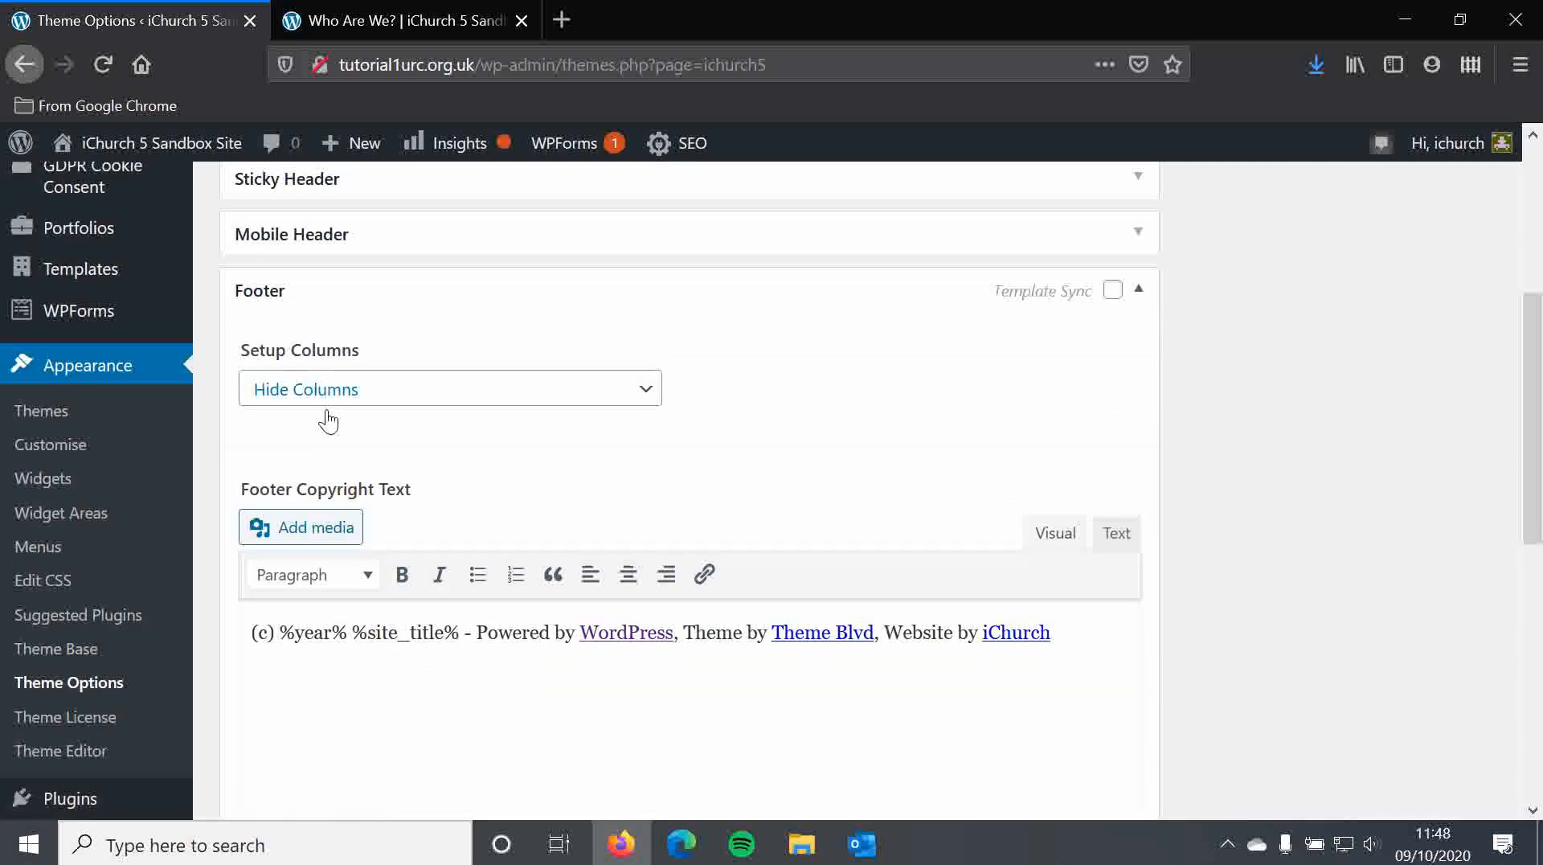
pyautogui.moveTo(242, 349); pyautogui.dragTo(398, 372)
pyautogui.click(386, 344)
pyautogui.click(501, 393)
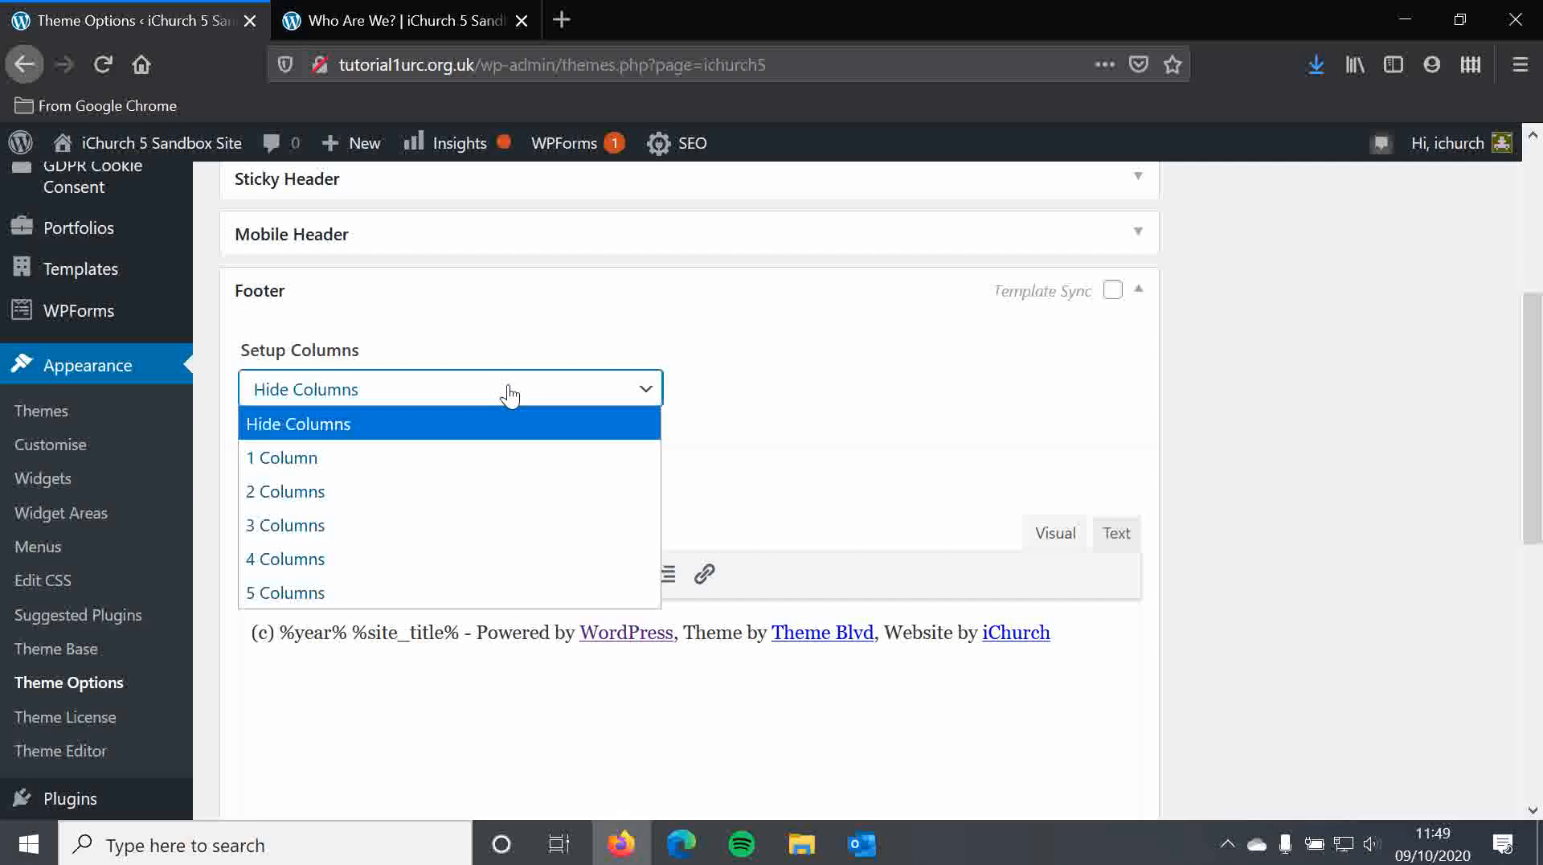
# Set the footer to 3 Columns on the 12-Column Grid
pyautogui.click(353, 525)
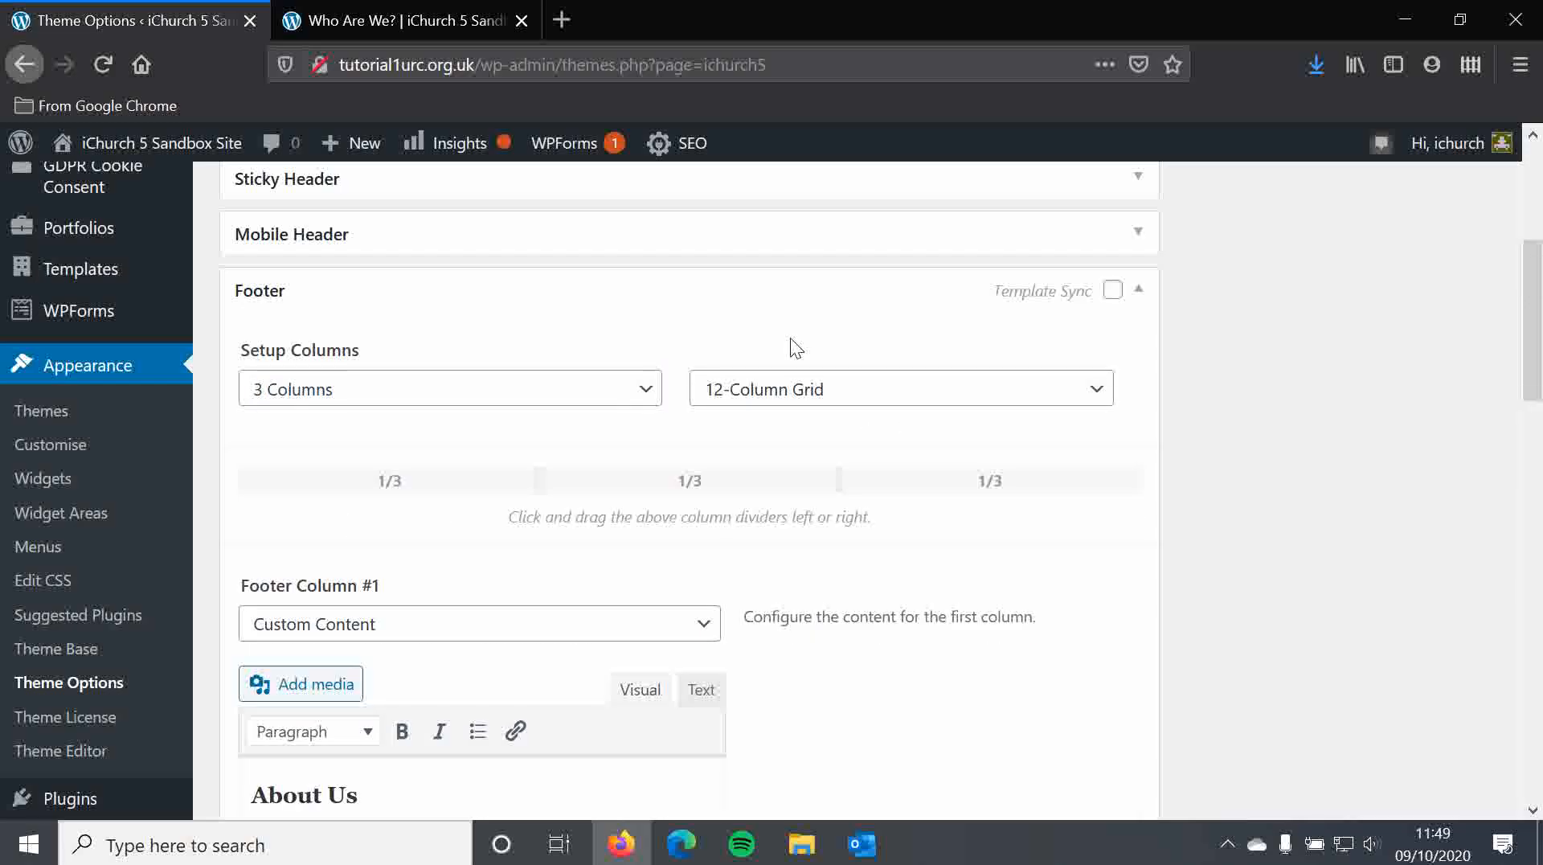
pyautogui.click(789, 391)
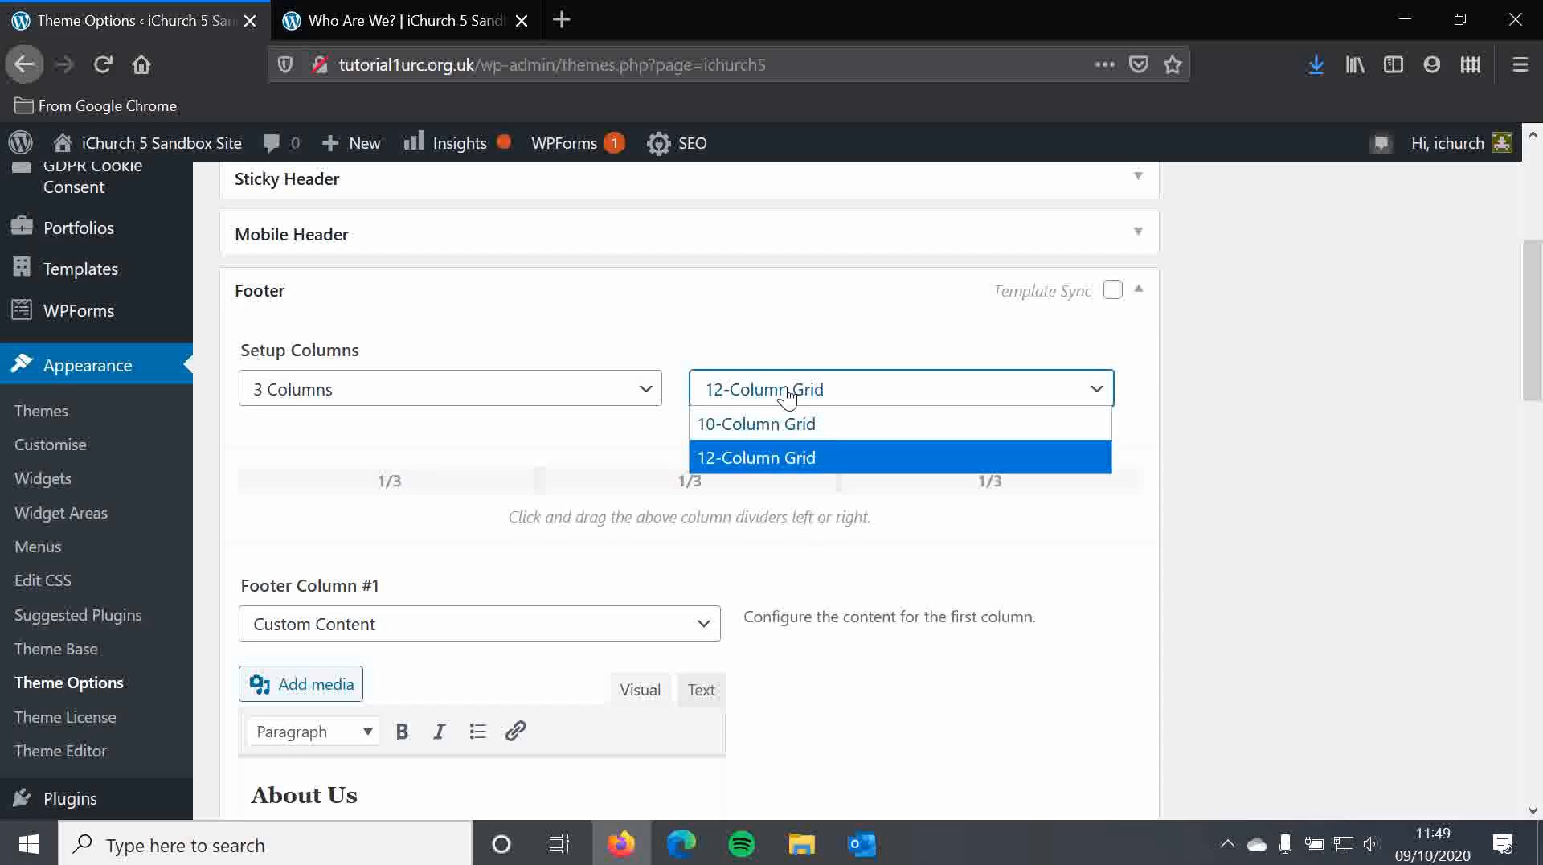
pyautogui.click(794, 336)
pyautogui.moveTo(541, 477); pyautogui.dragTo(474, 480)
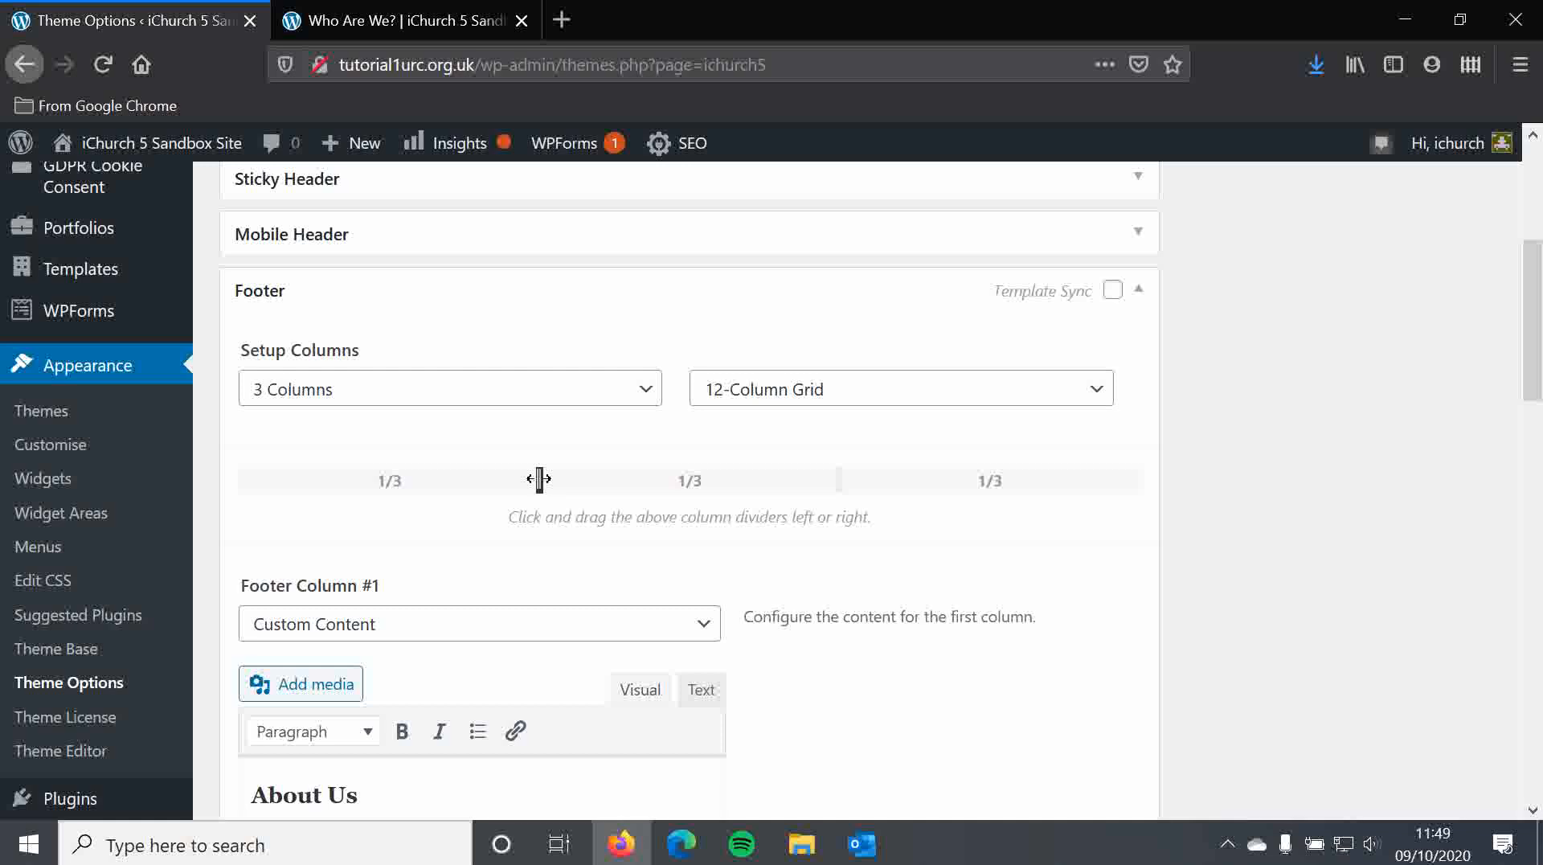
# Save the footer options
pyautogui.scroll(-3, 334, 384)
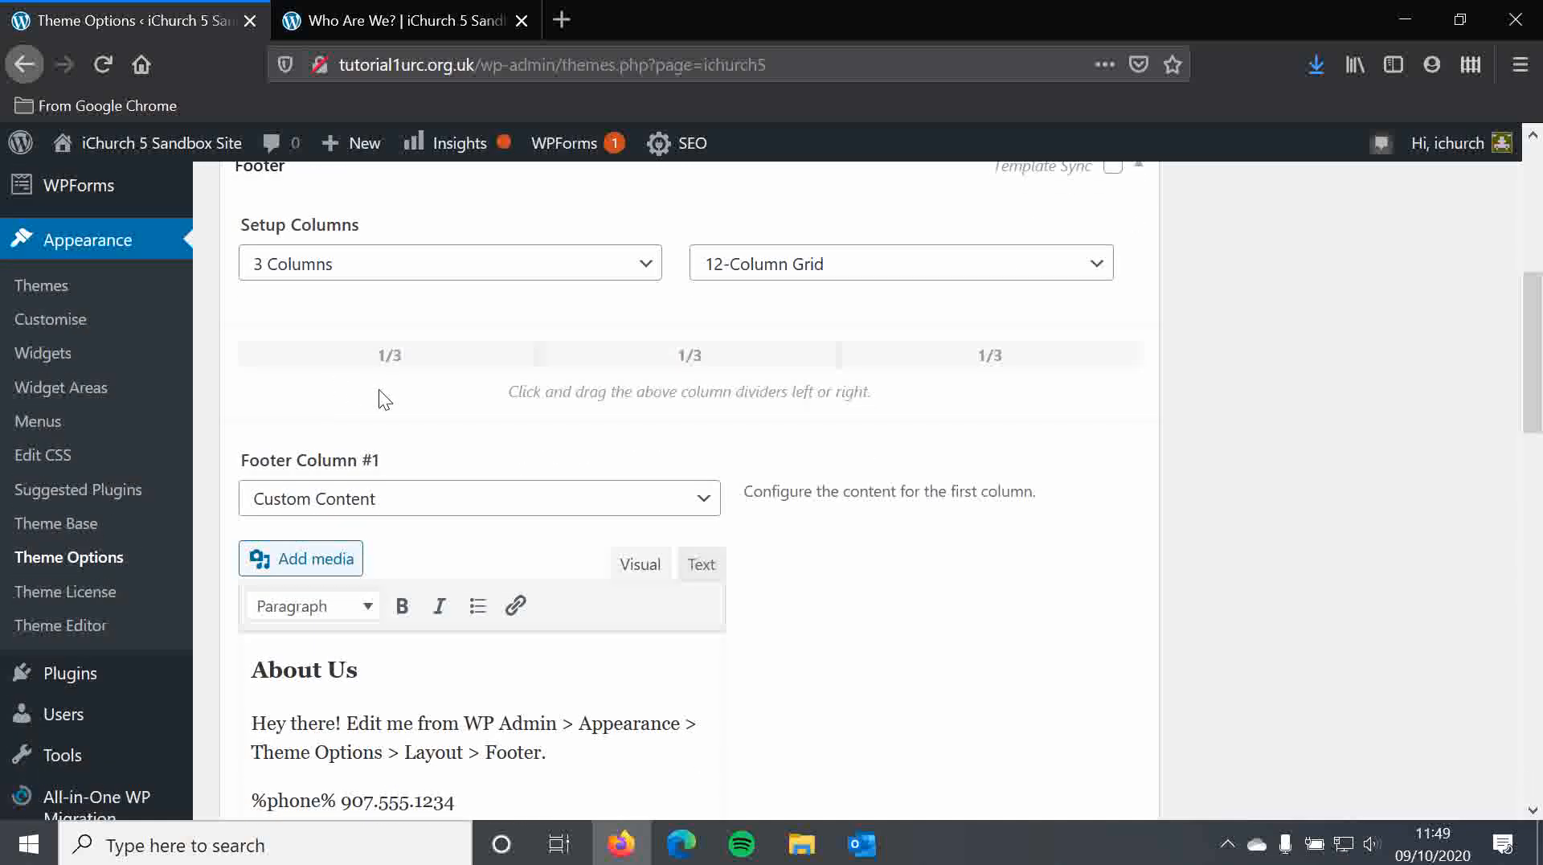
pyautogui.scroll(-3, 327, 441)
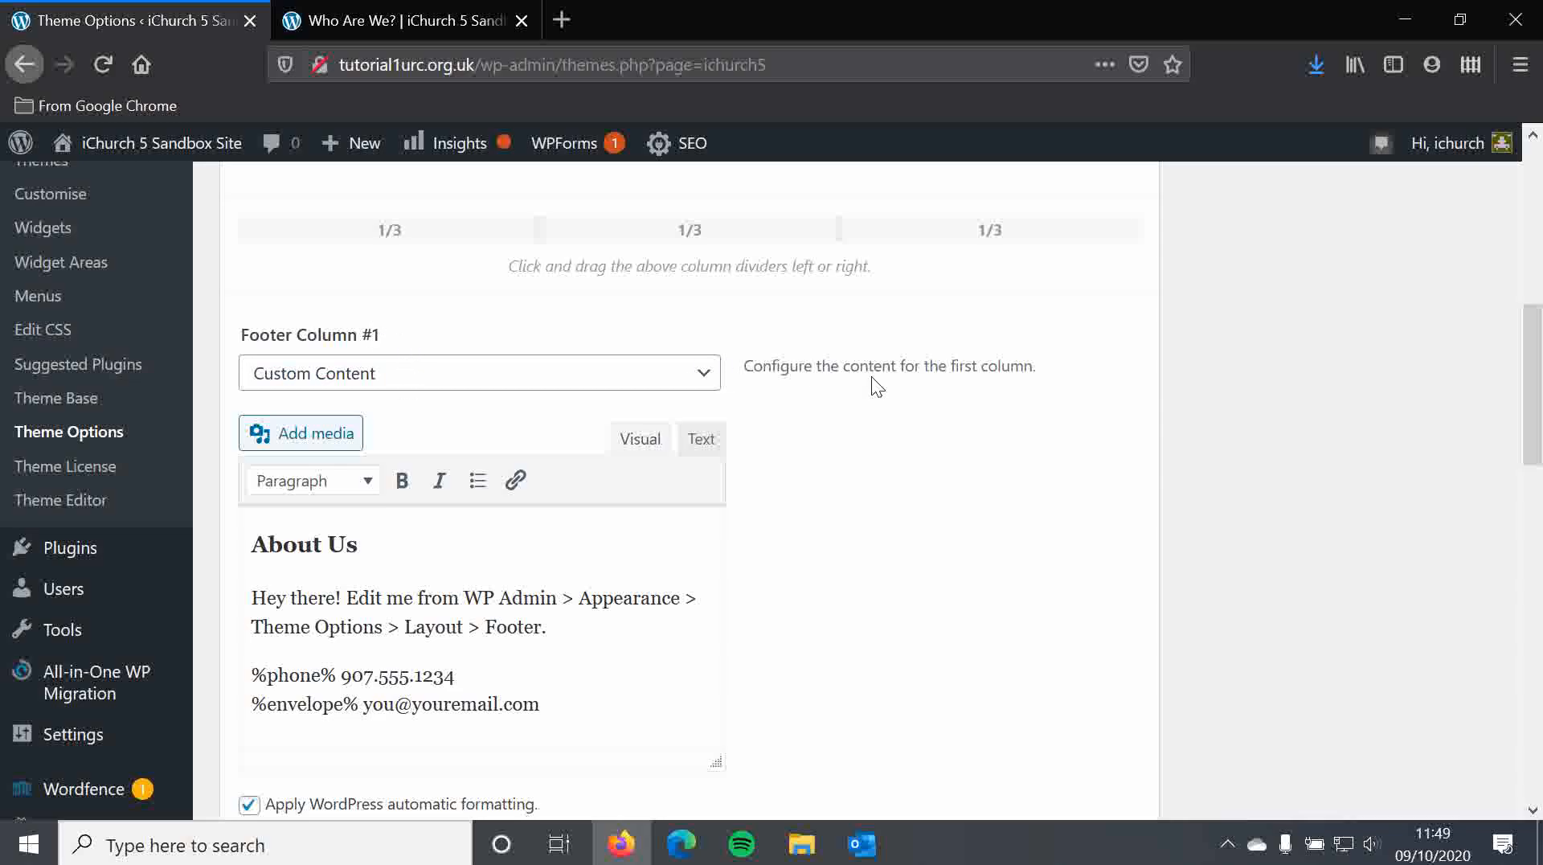
pyautogui.moveTo(1535, 372); pyautogui.dragTo(1502, 639)
pyautogui.click(1095, 648)
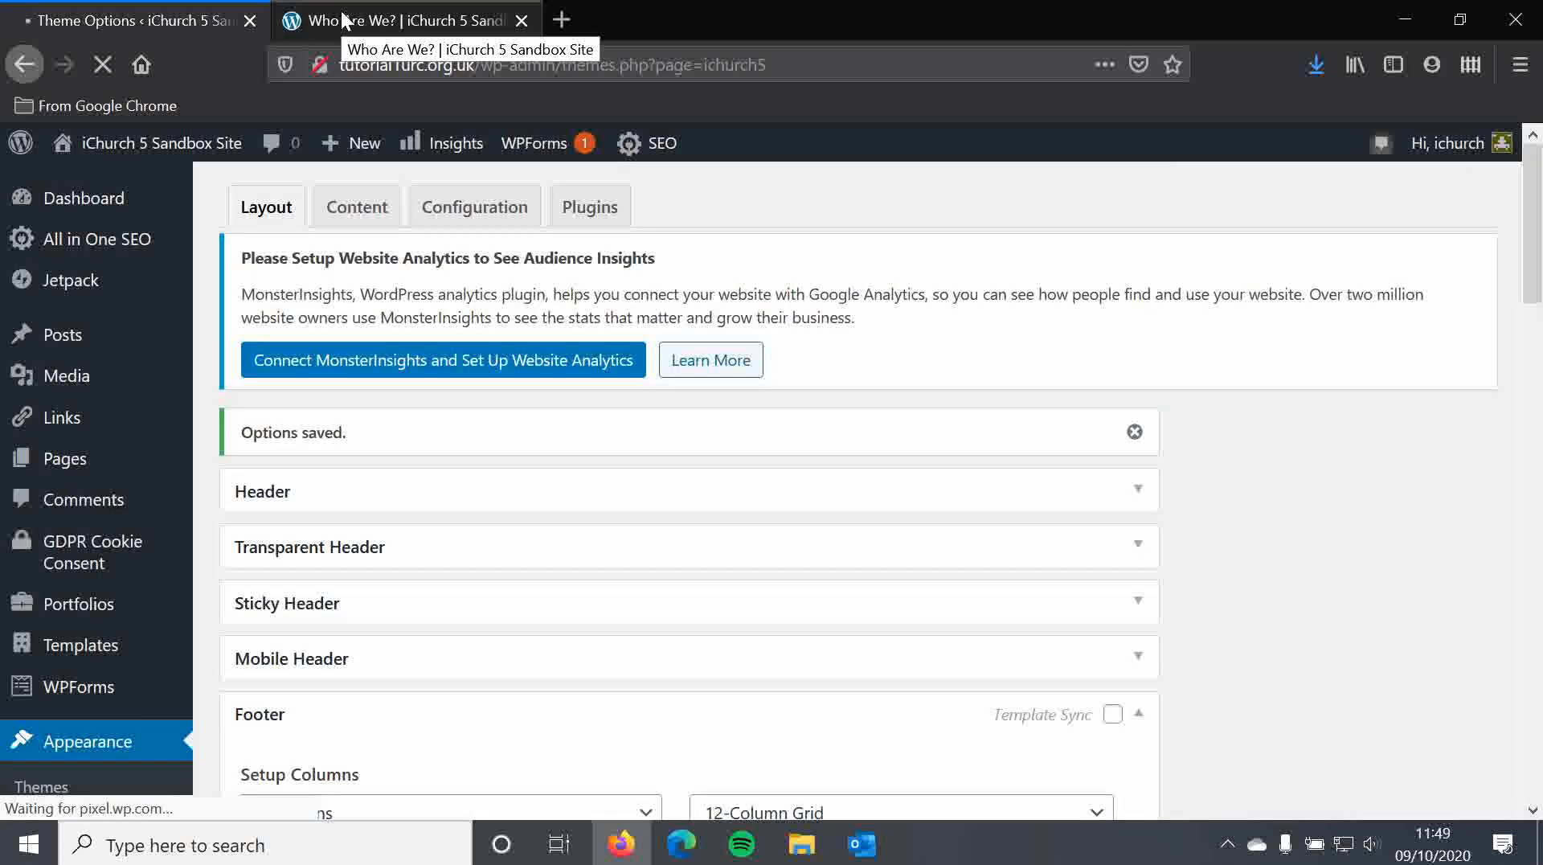
# Reload the live Who Are We? page to check the new footer, then return to Theme Options
pyautogui.click(344, 19)
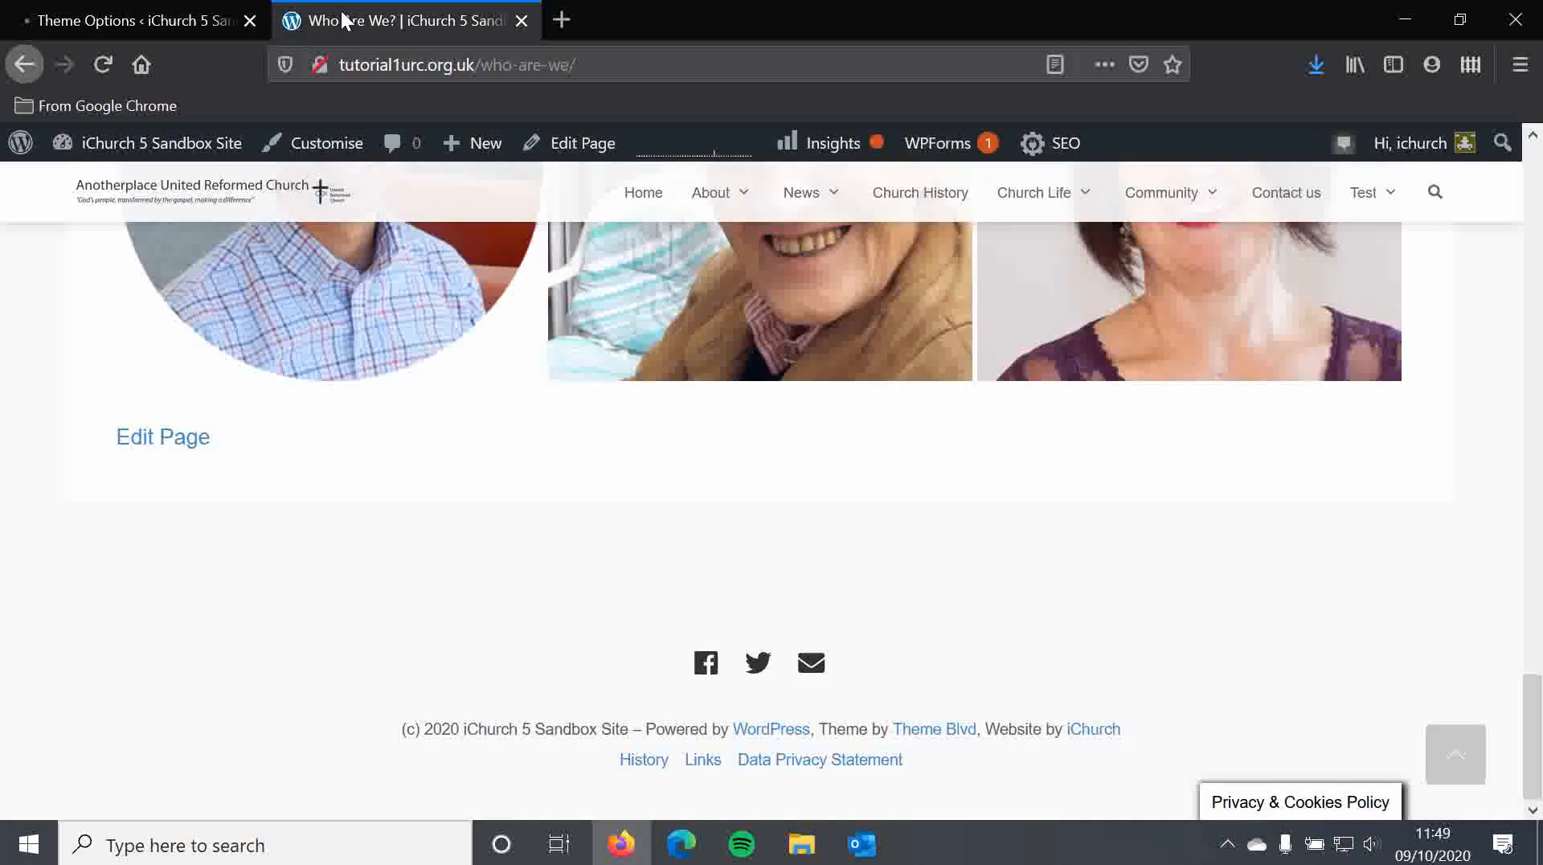
pyautogui.click(102, 62)
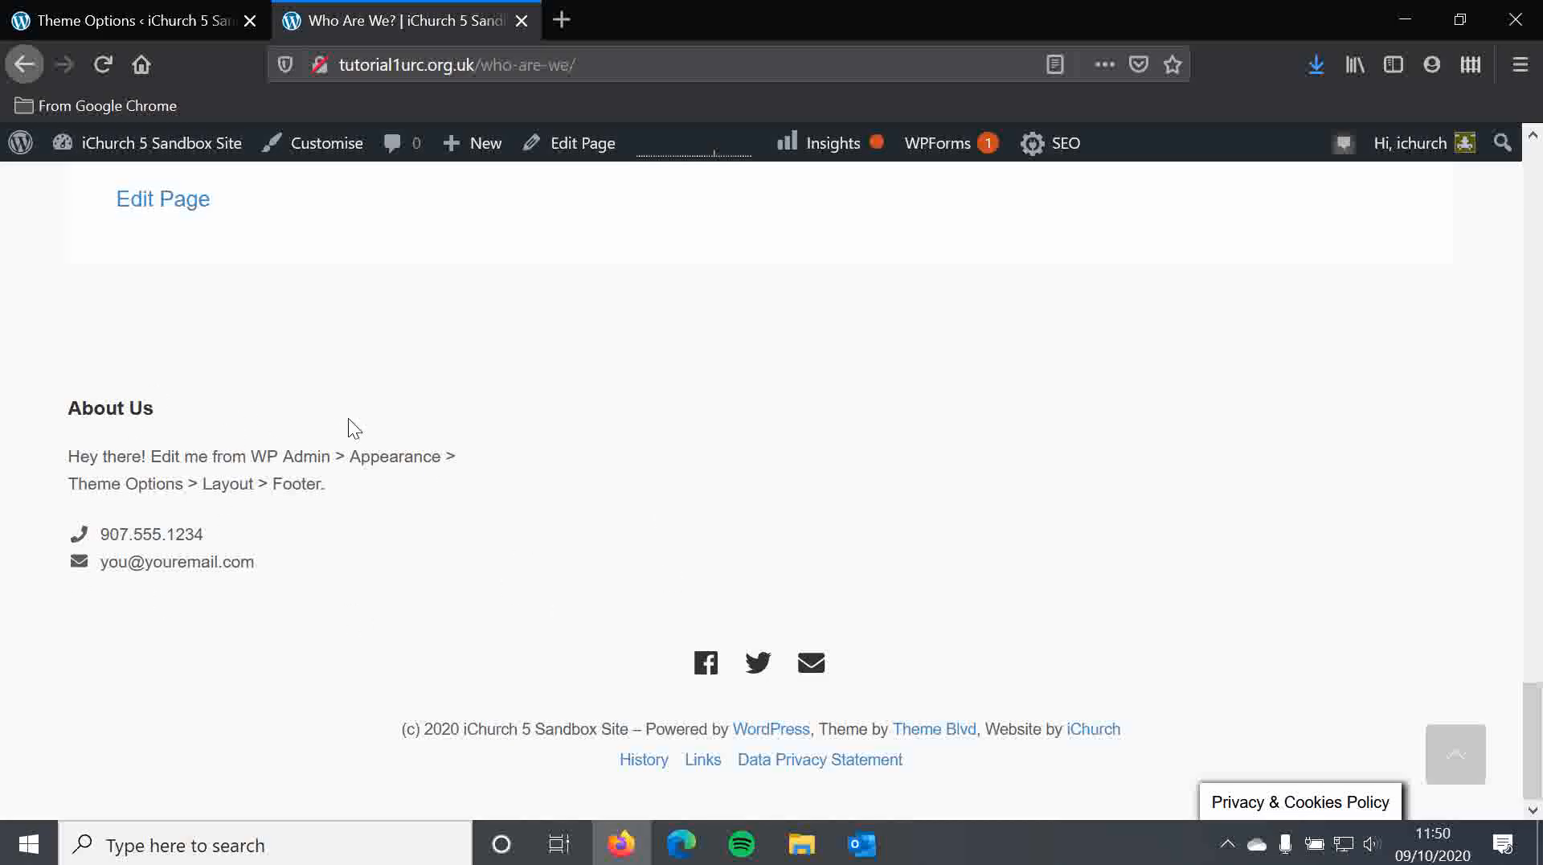
pyautogui.click(109, 20)
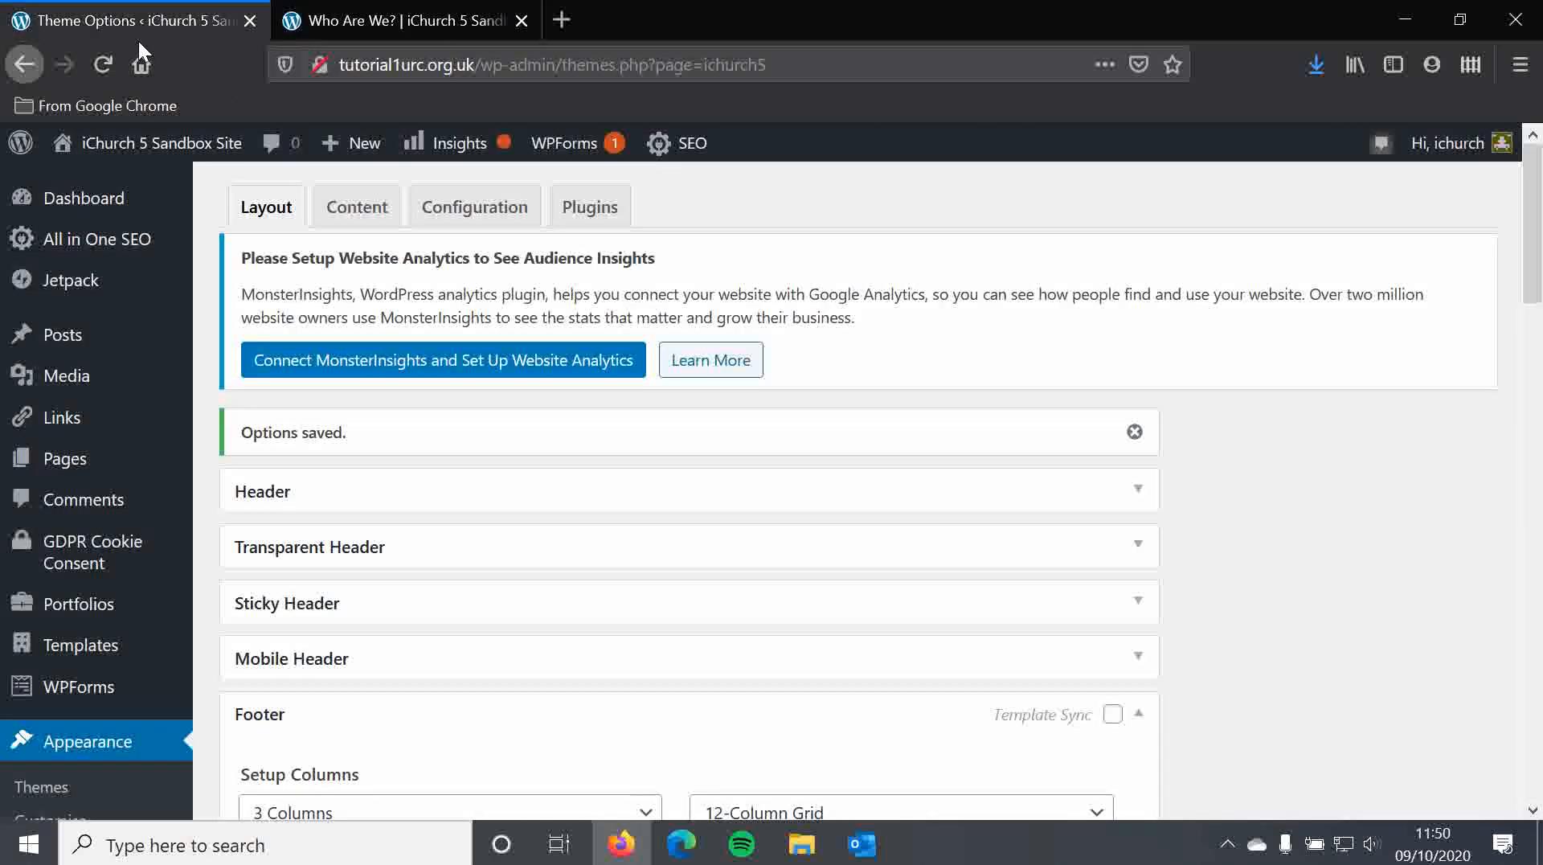
# Keep Footer Column #1's default About Us custom content with its %phone% placeholder unchanged
pyautogui.scroll(-10, 486, 462)
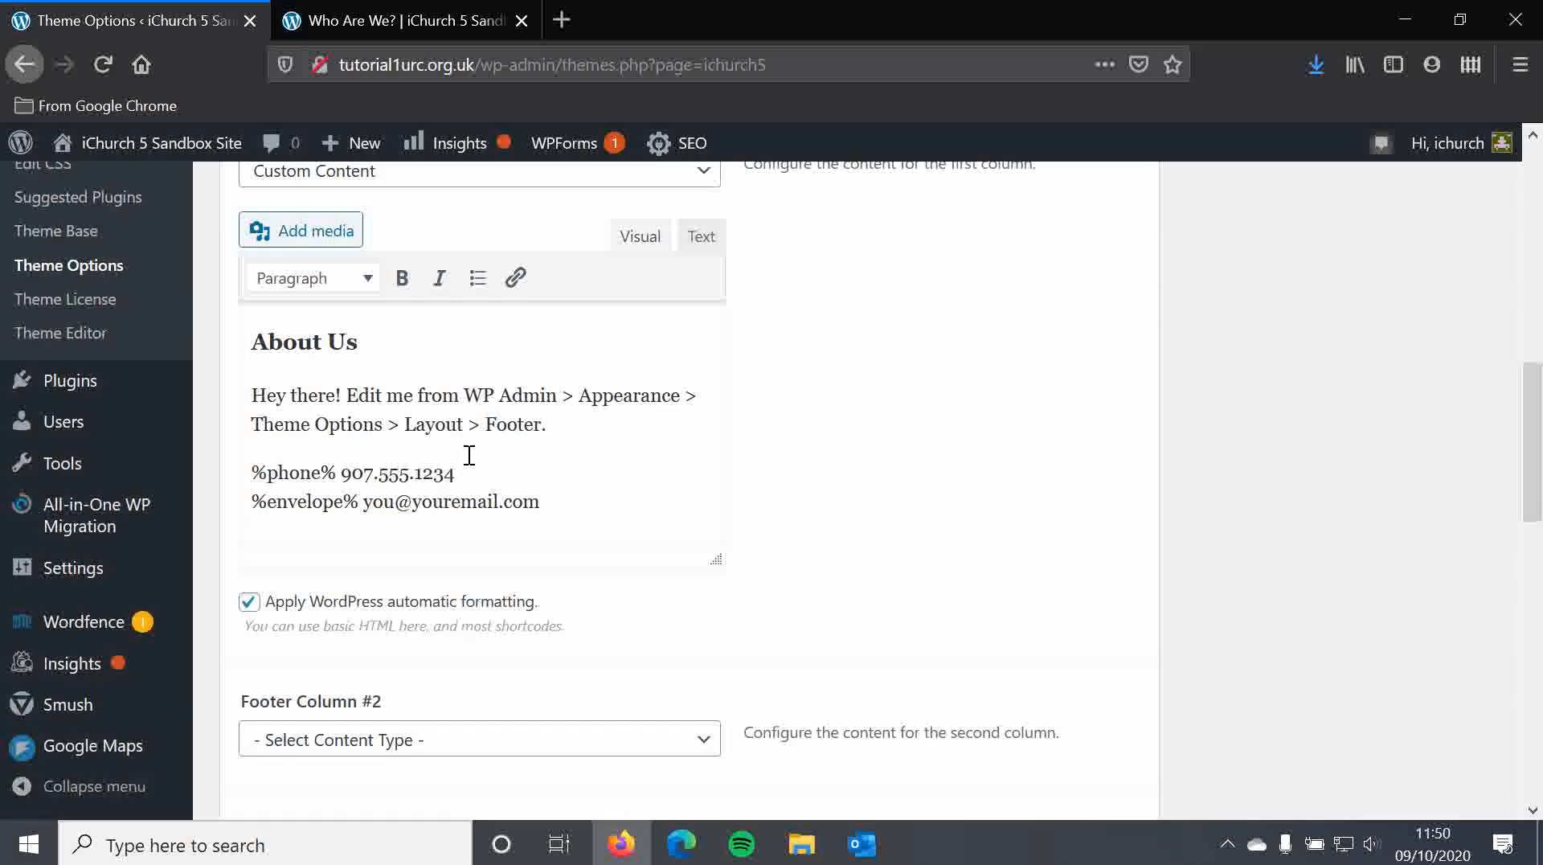
pyautogui.scroll(2, 318, 483)
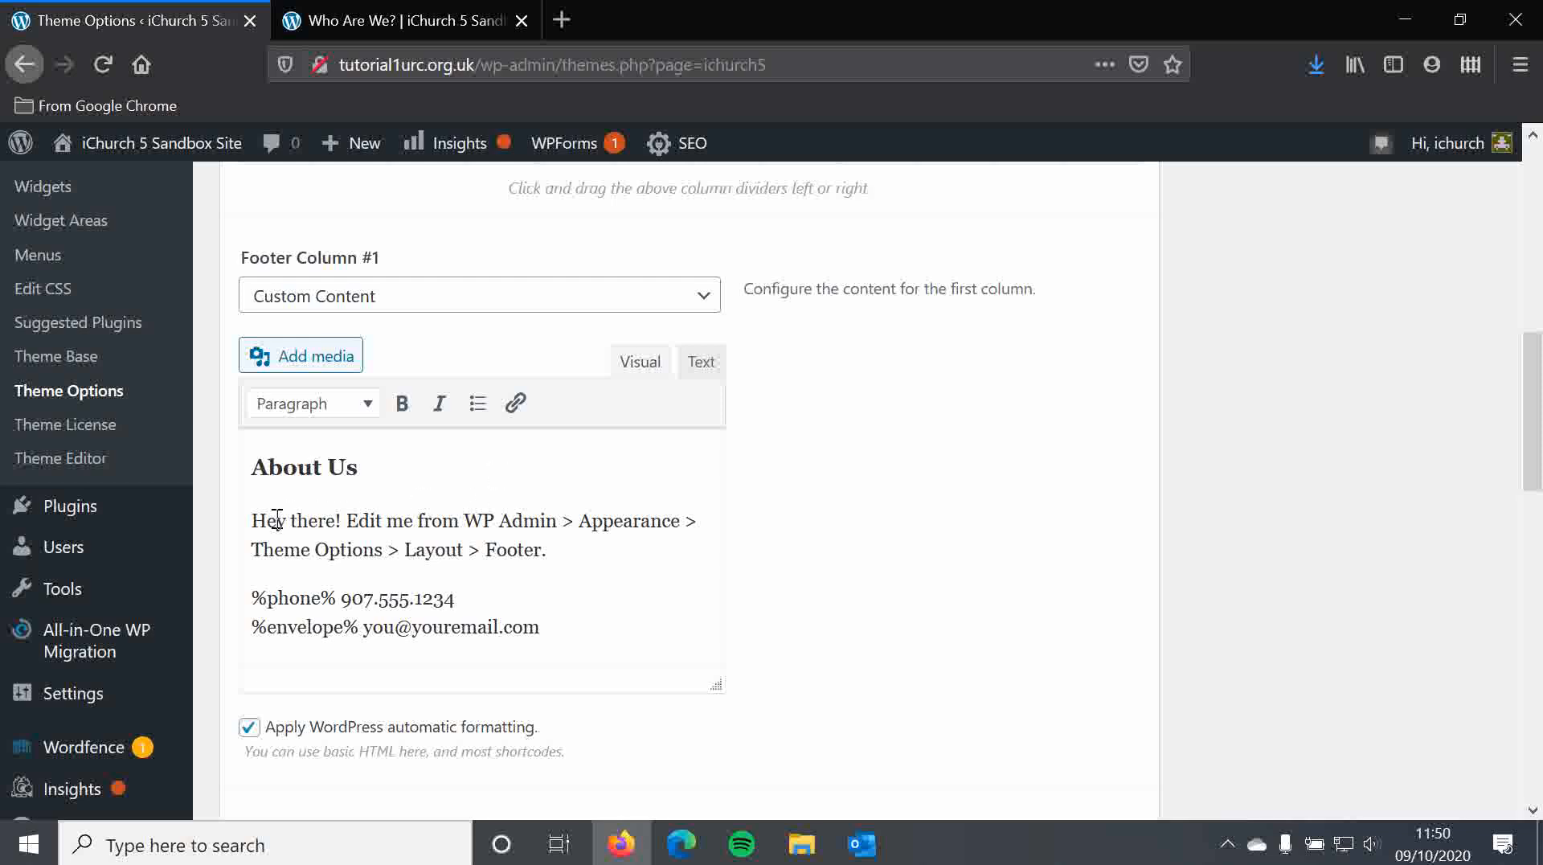
pyautogui.moveTo(586, 627); pyautogui.dragTo(200, 523)
pyautogui.click(613, 560)
pyautogui.moveTo(336, 595); pyautogui.dragTo(217, 594)
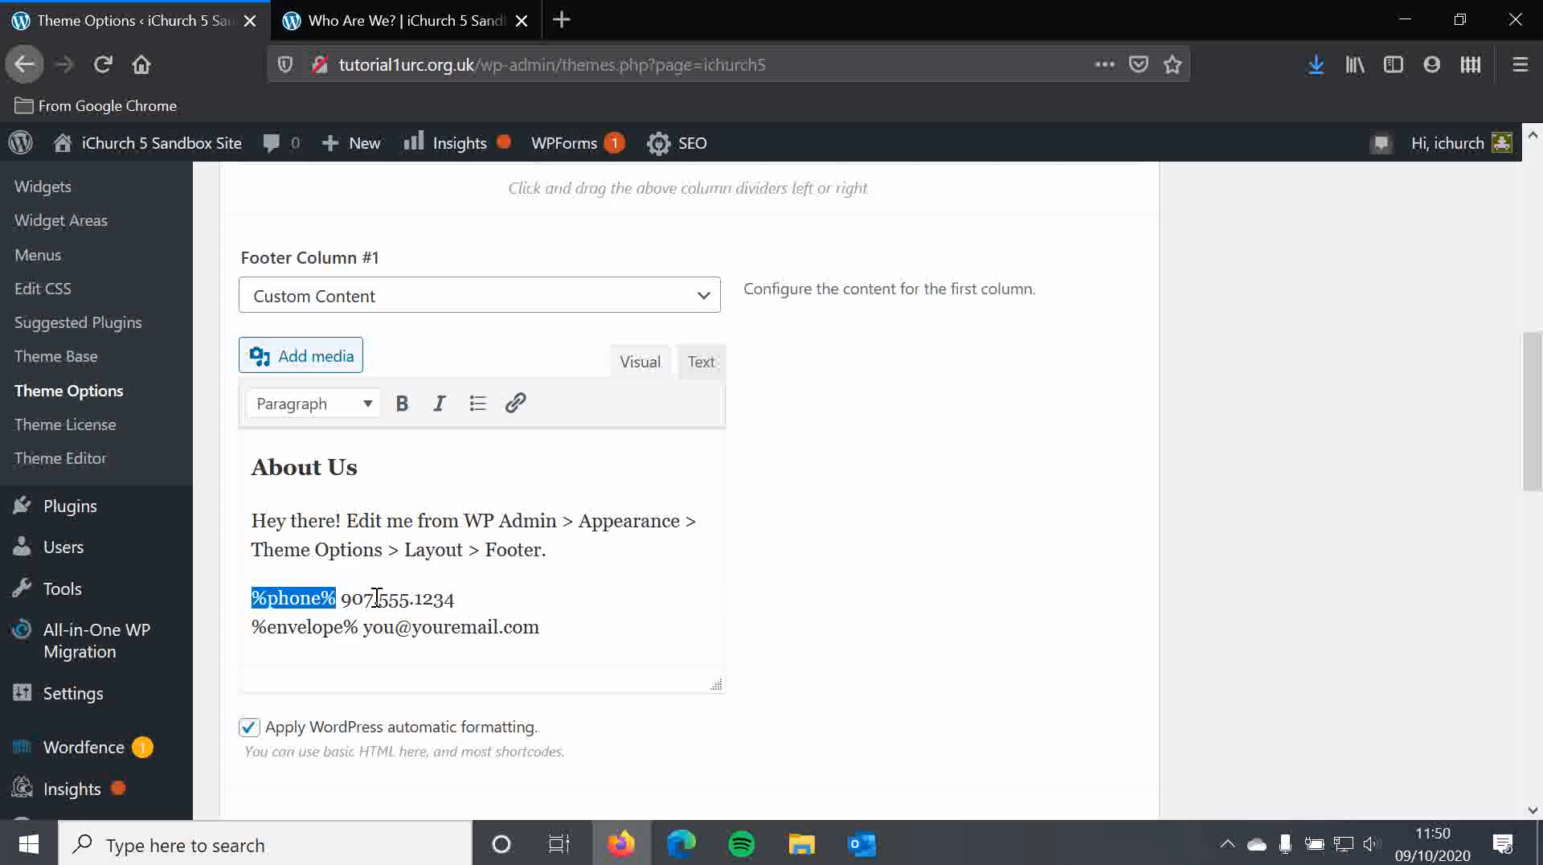
pyautogui.click(487, 598)
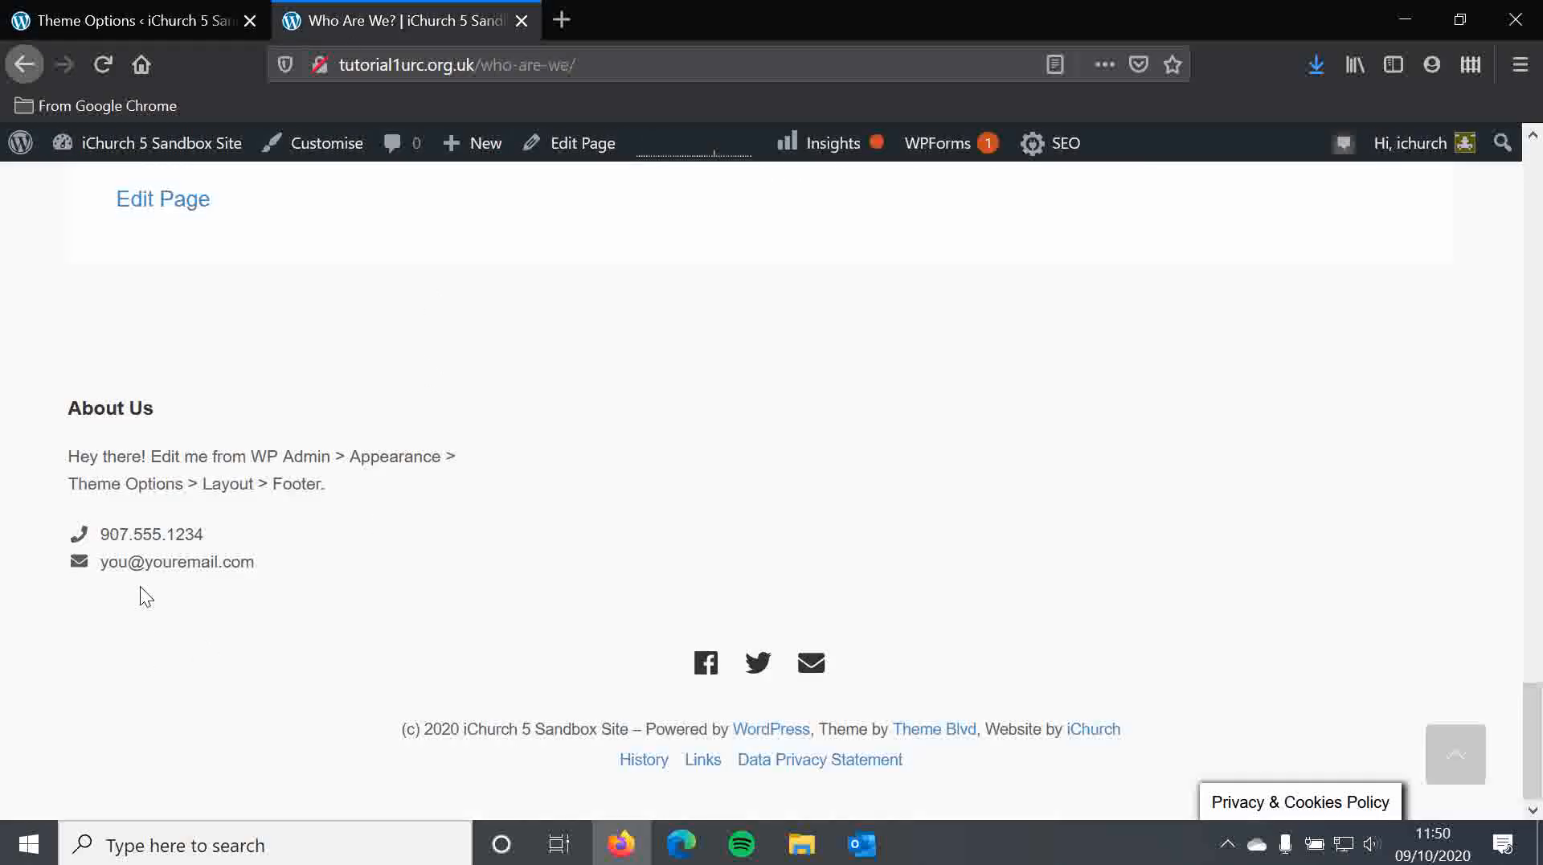
pyautogui.click(80, 2)
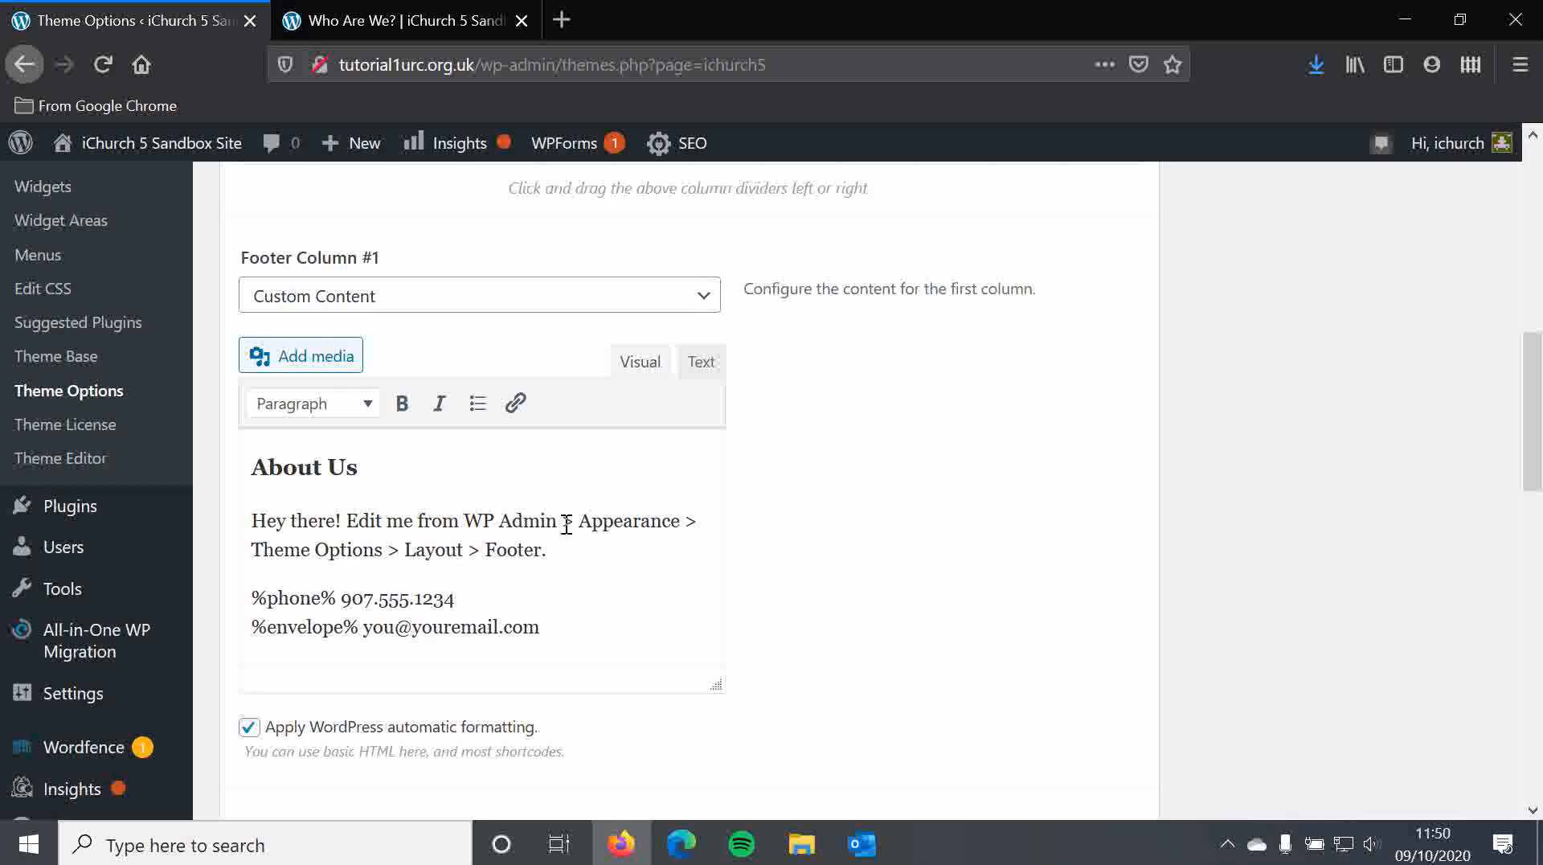
pyautogui.scroll(-3, 461, 506)
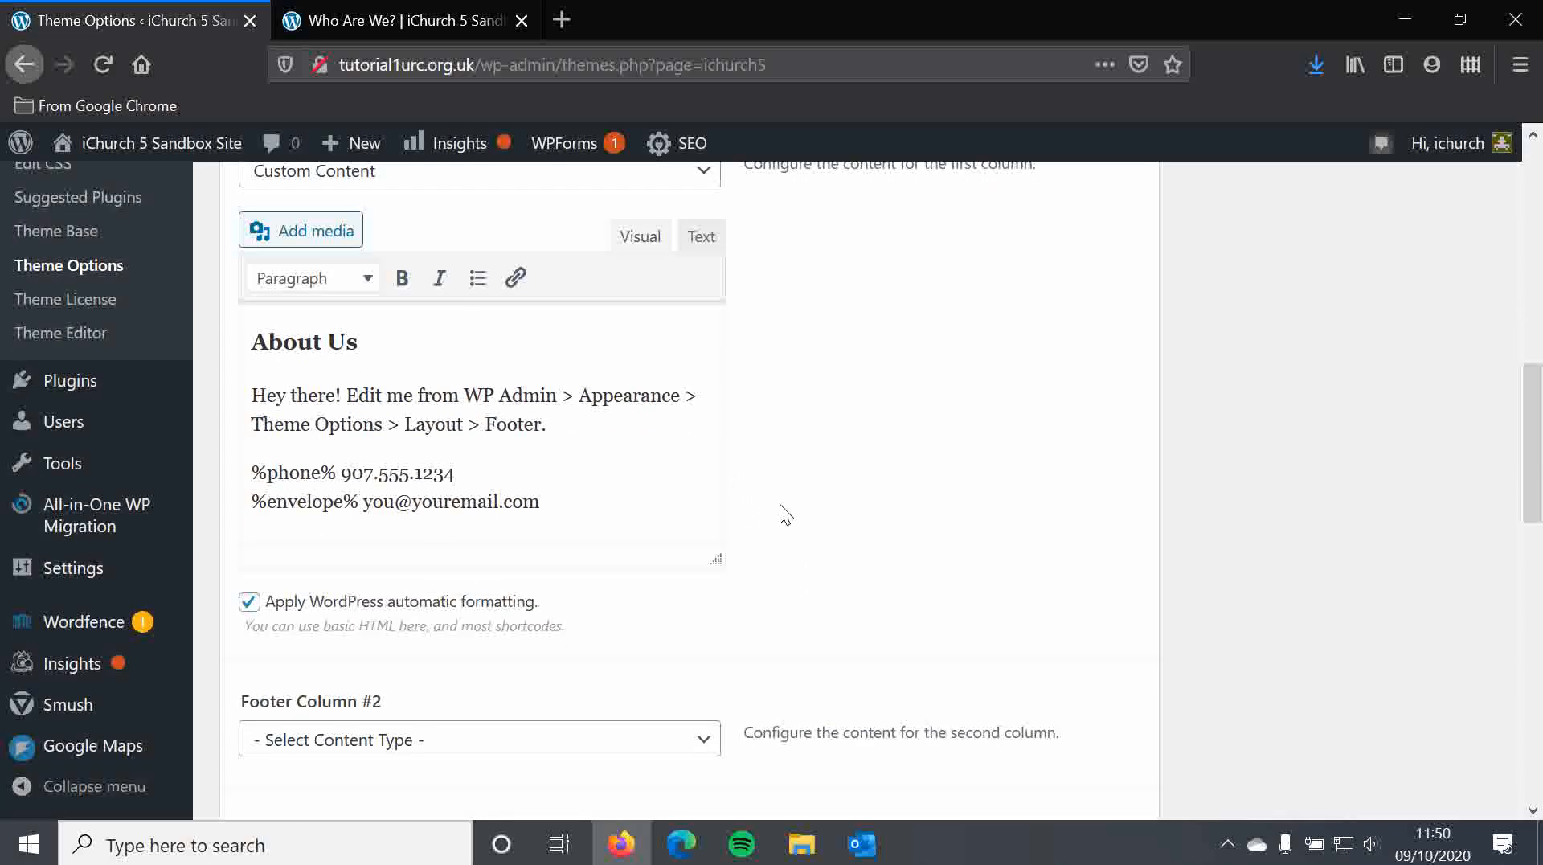
pyautogui.scroll(-5, 778, 487)
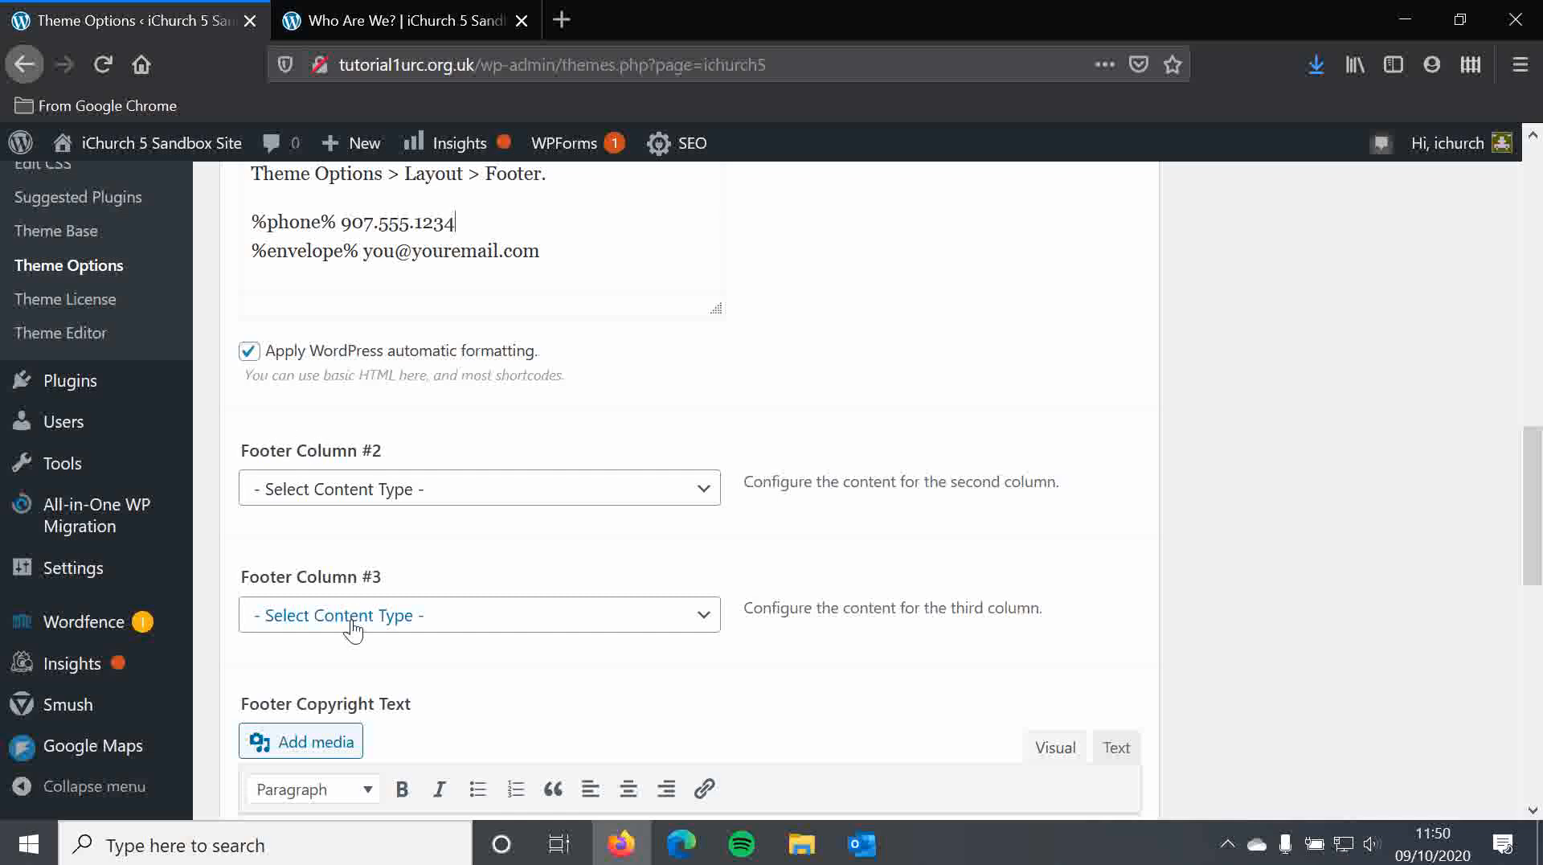
# Set Footer Column #2 to Custom Content
pyautogui.click(357, 494)
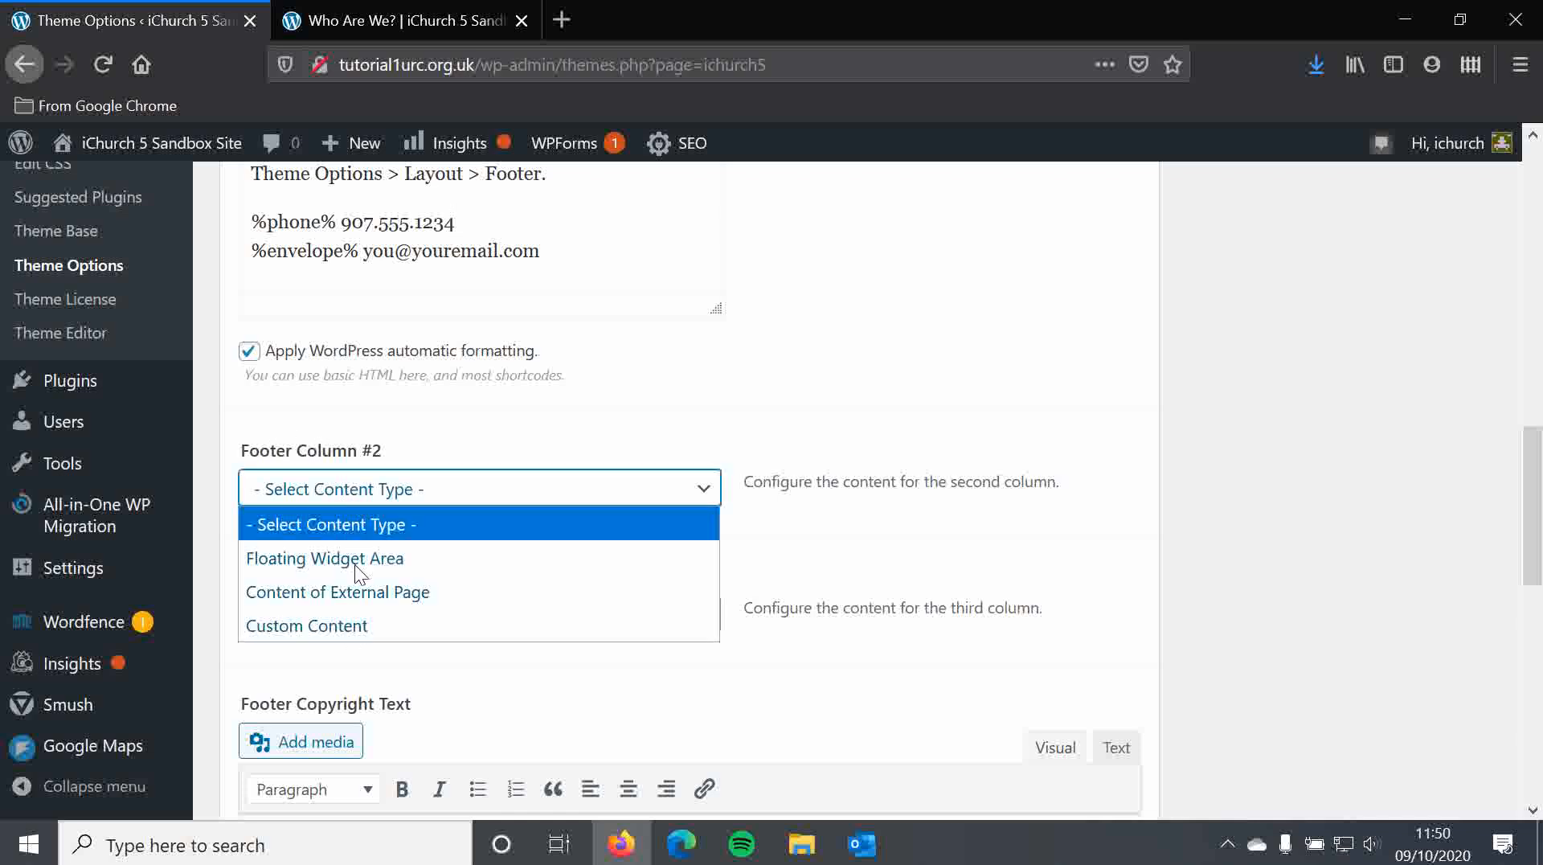
pyautogui.click(337, 624)
pyautogui.scroll(-3, 343, 619)
pyautogui.click(349, 439)
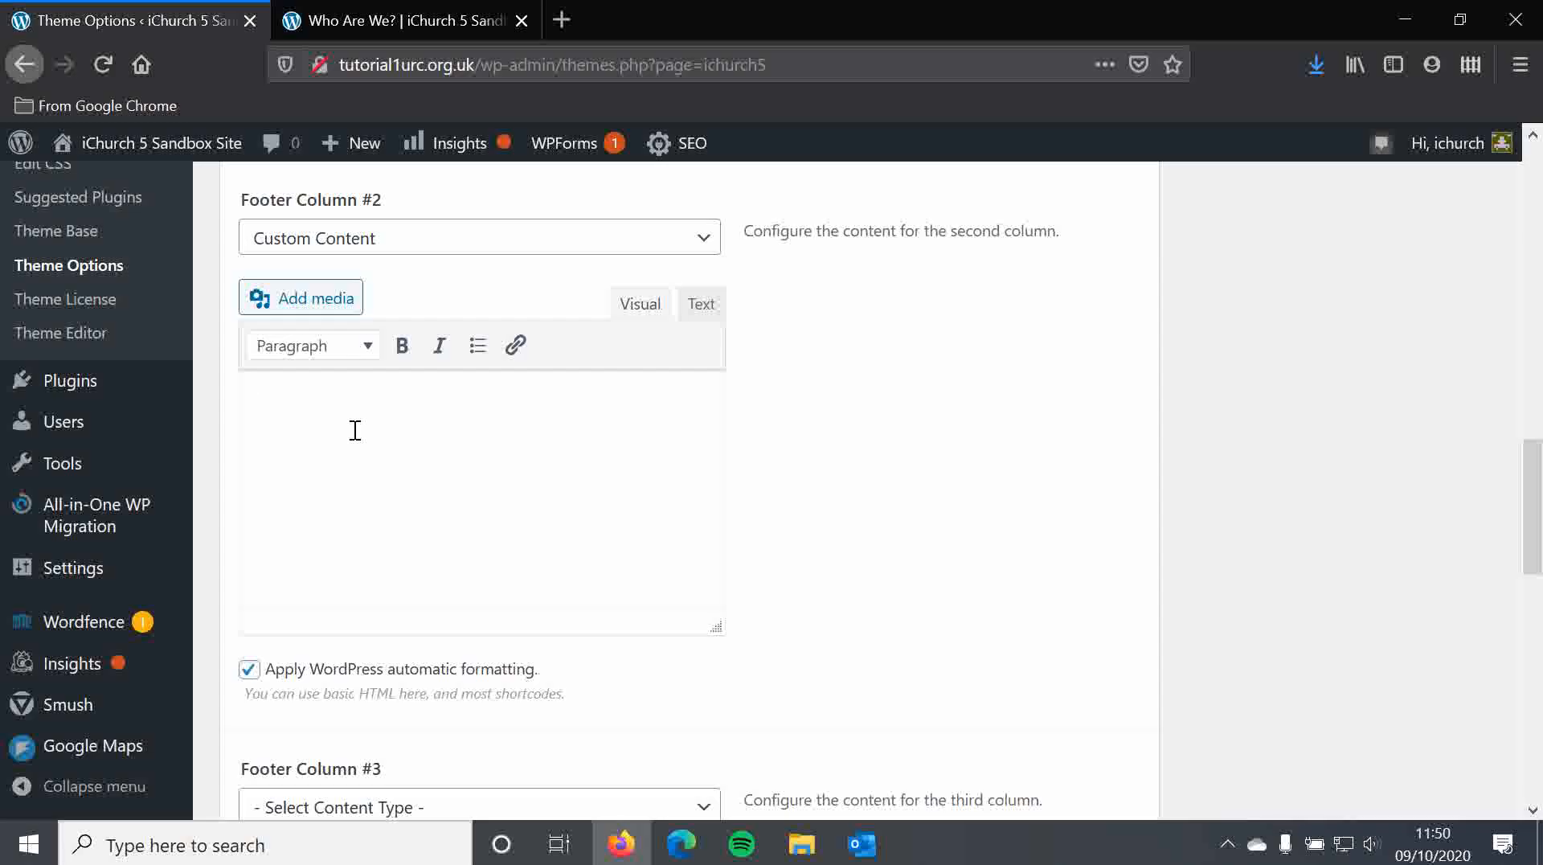
# Write a 'Contact Us' Heading 2, then a minister line with a placeholder phone number
pyautogui.click(330, 363)
pyautogui.click(381, 508)
pyautogui.write('Contact Us')
pyautogui.press('Return')
pyautogui.write('Mini')
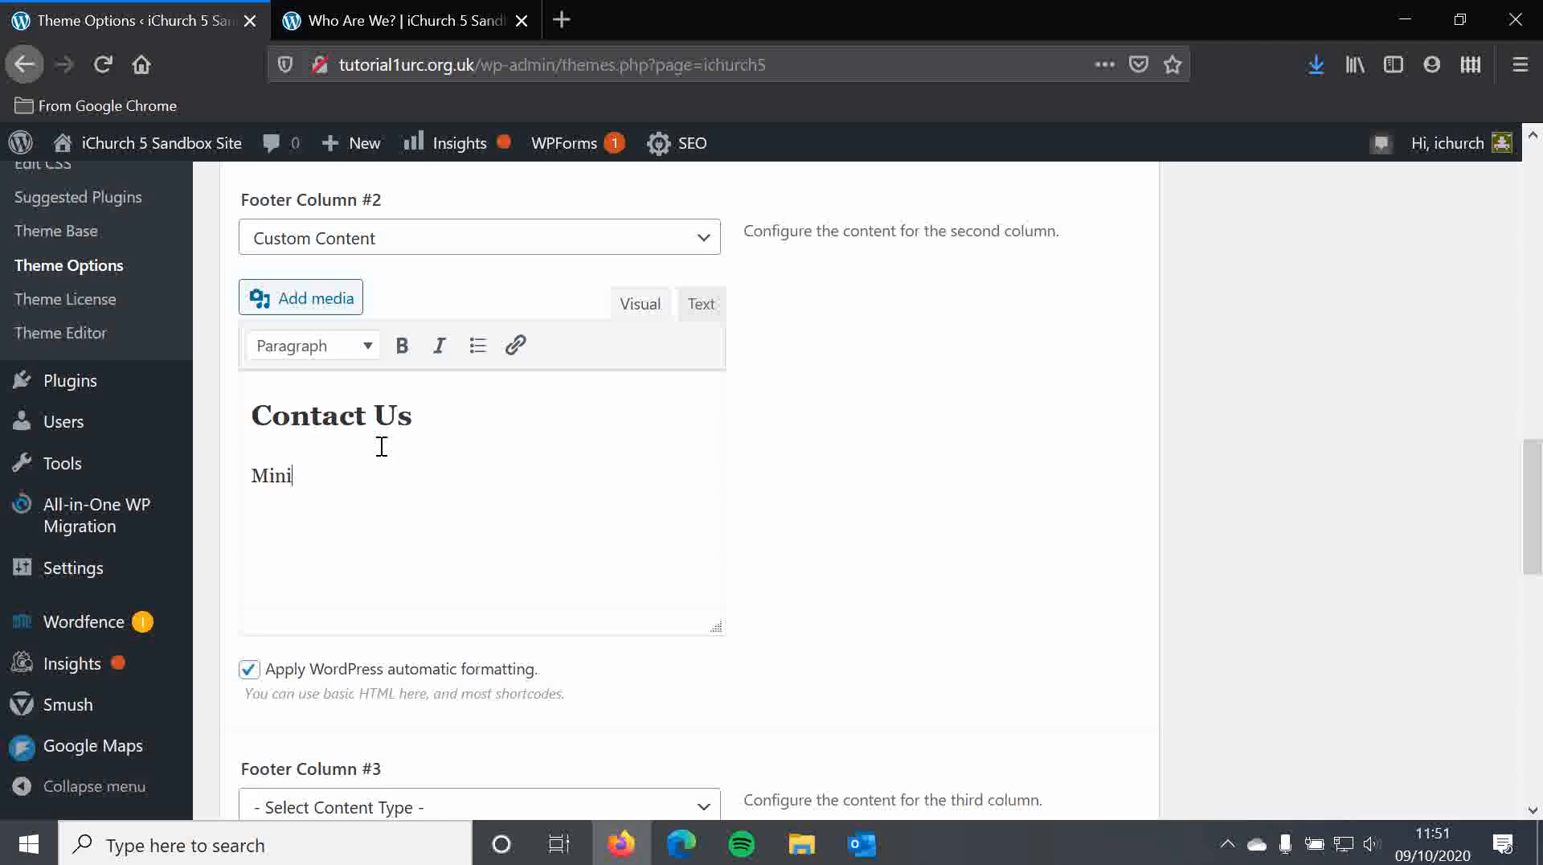
pyautogui.write('ster: Revd. Somebody ')
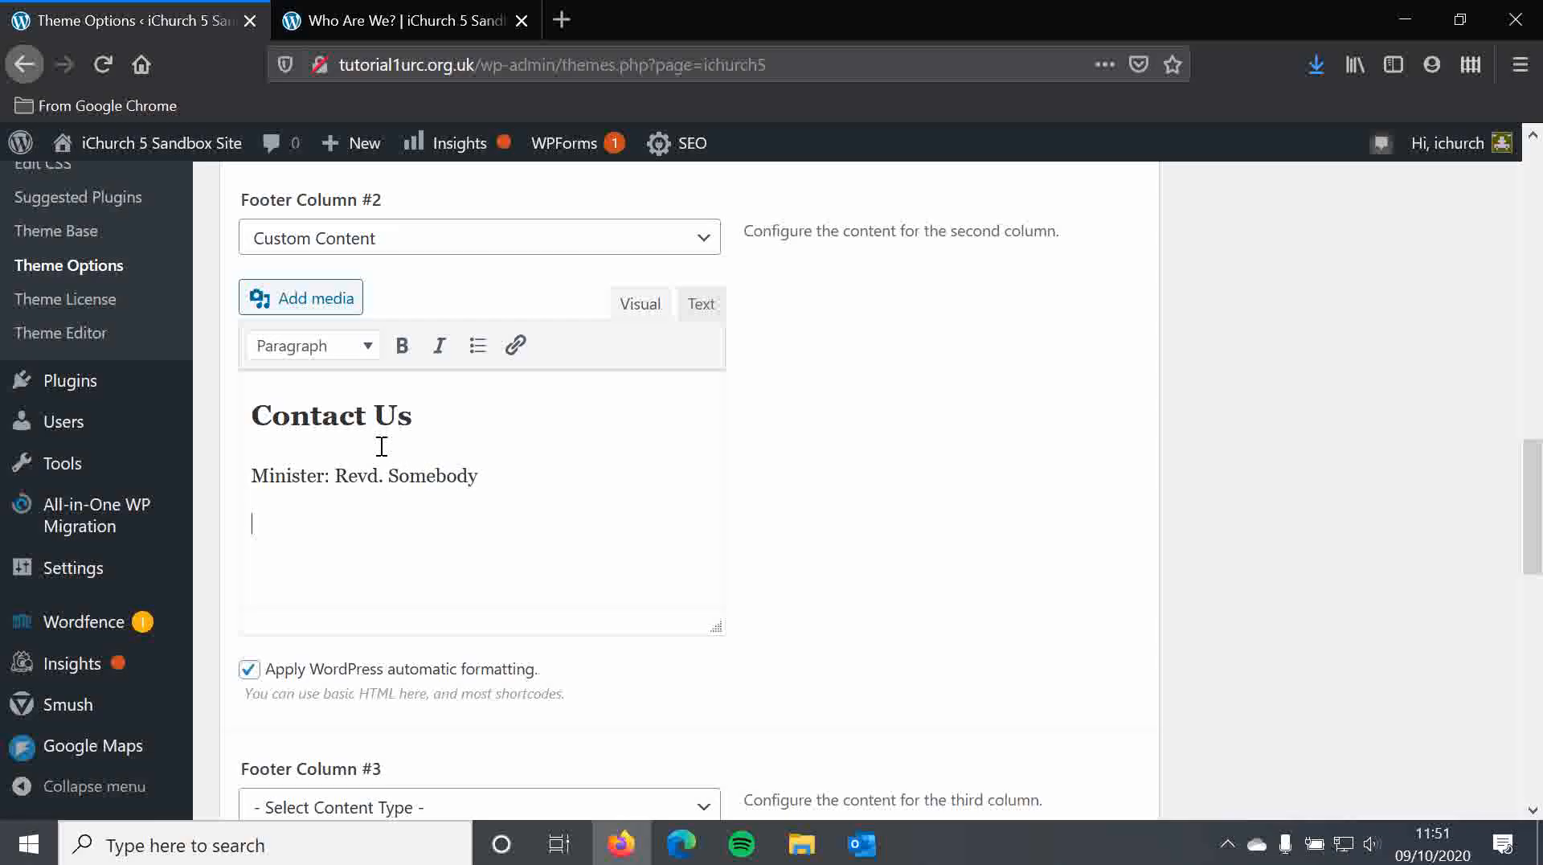
pyautogui.write('123456')
pyautogui.scroll(1, 590, 310)
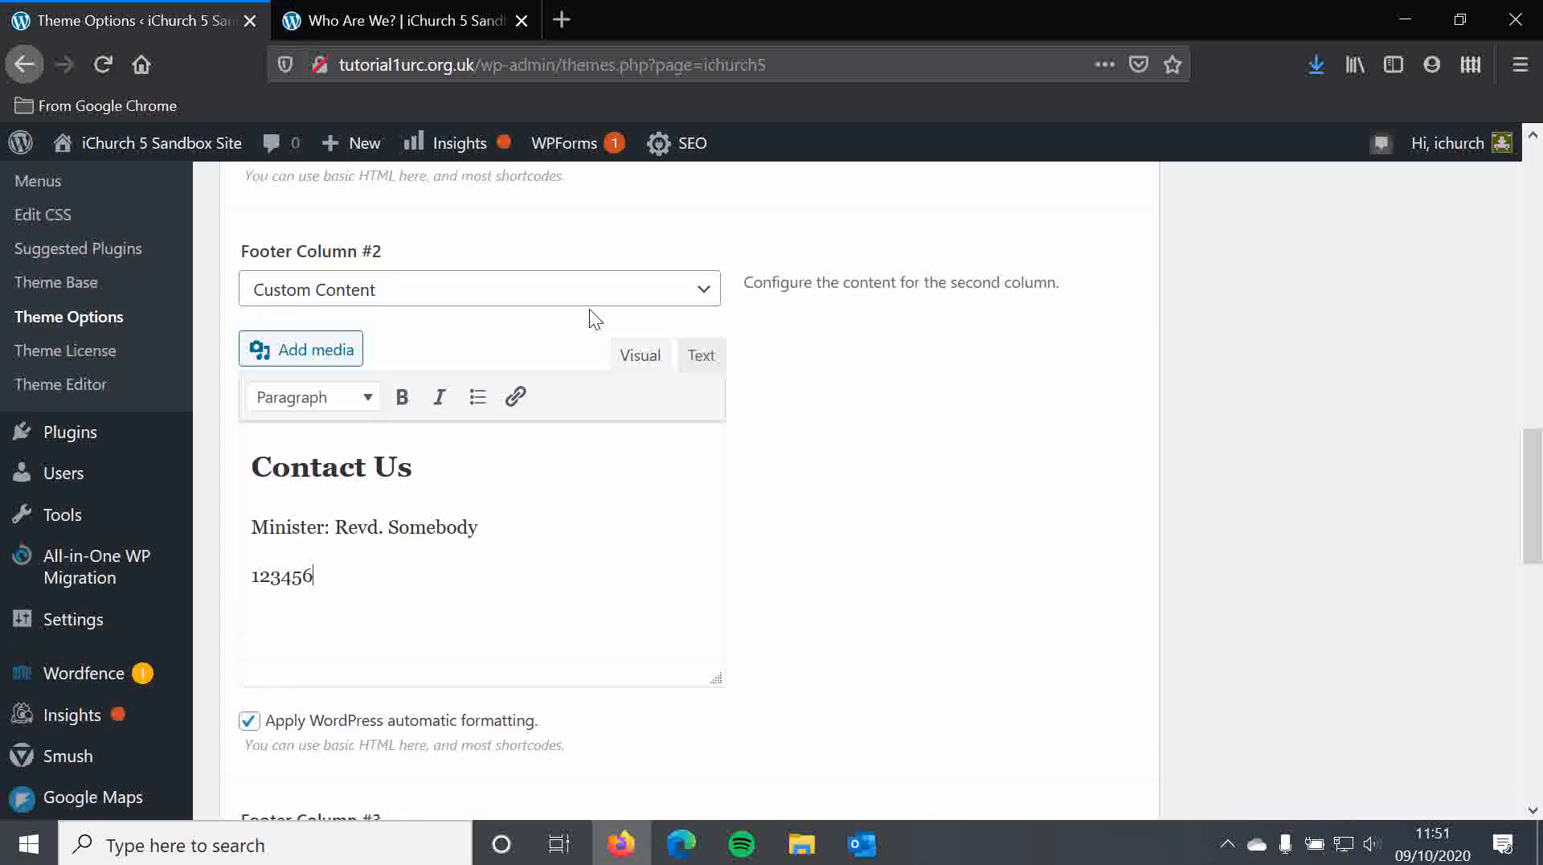
pyautogui.scroll(4, 593, 318)
pyautogui.scroll(-1, 511, 330)
pyautogui.scroll(-2, 511, 347)
pyautogui.scroll(-3, 506, 644)
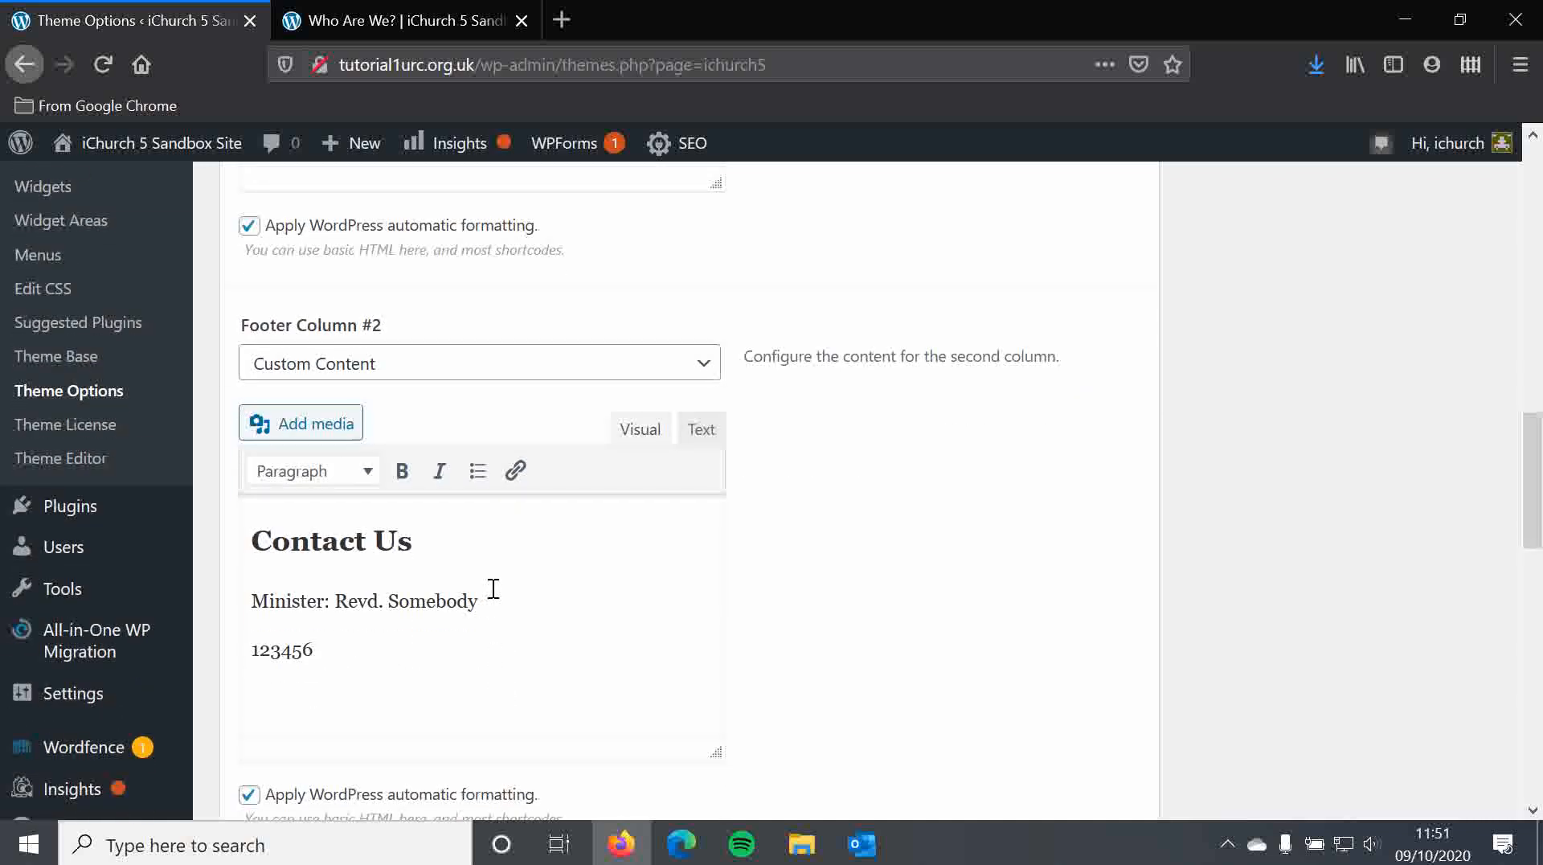
pyautogui.scroll(-3, 545, 563)
pyautogui.scroll(-3, 486, 720)
# Set Footer Column #3 to Custom Content
pyautogui.click(336, 680)
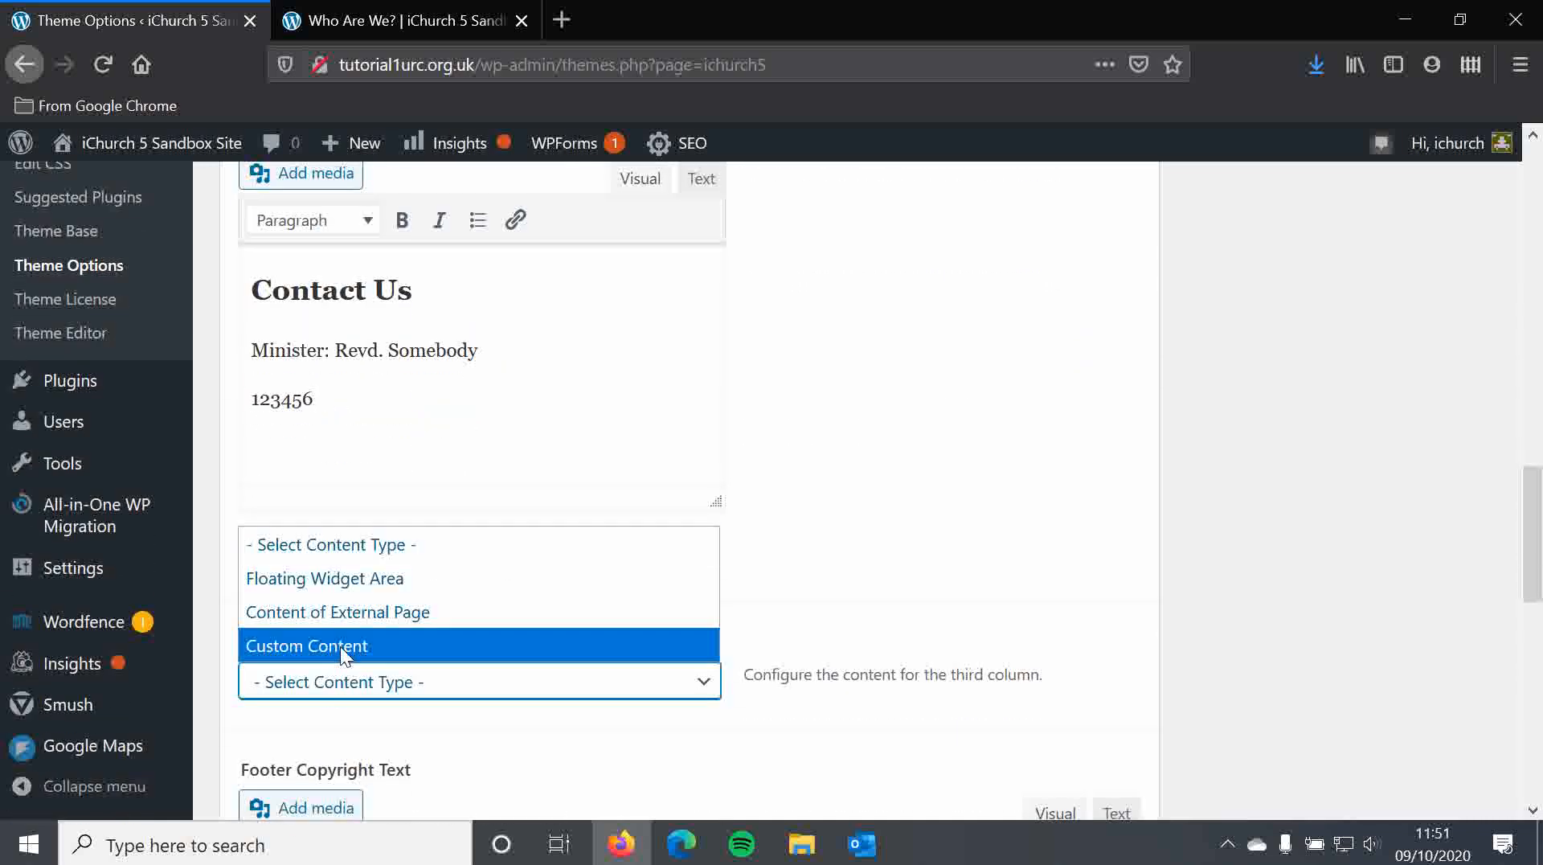
pyautogui.click(340, 646)
pyautogui.scroll(-6, 341, 653)
pyautogui.click(442, 614)
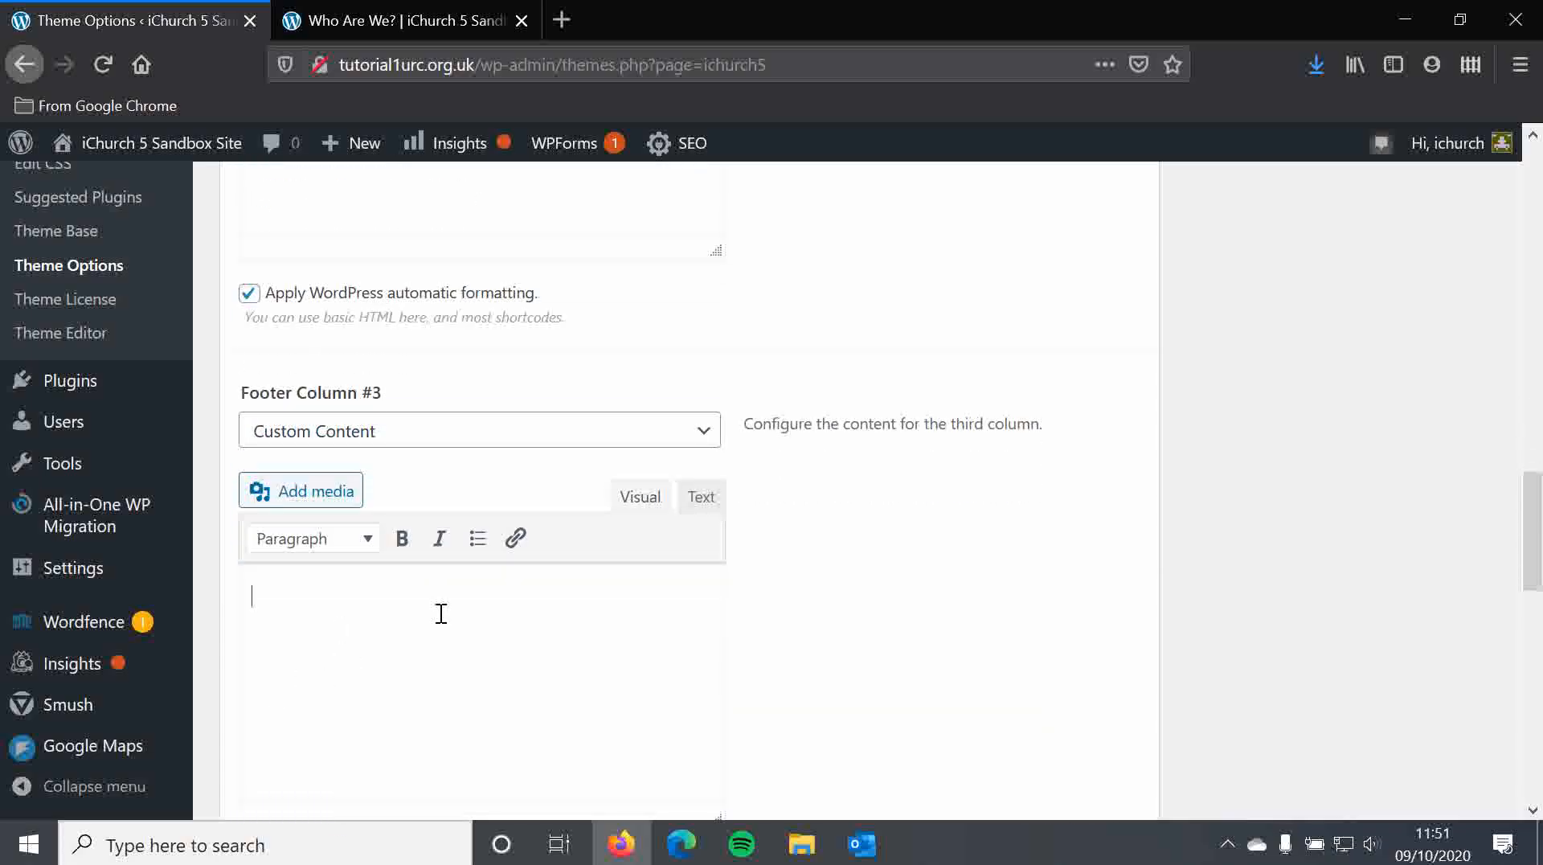
pyautogui.click(413, 450)
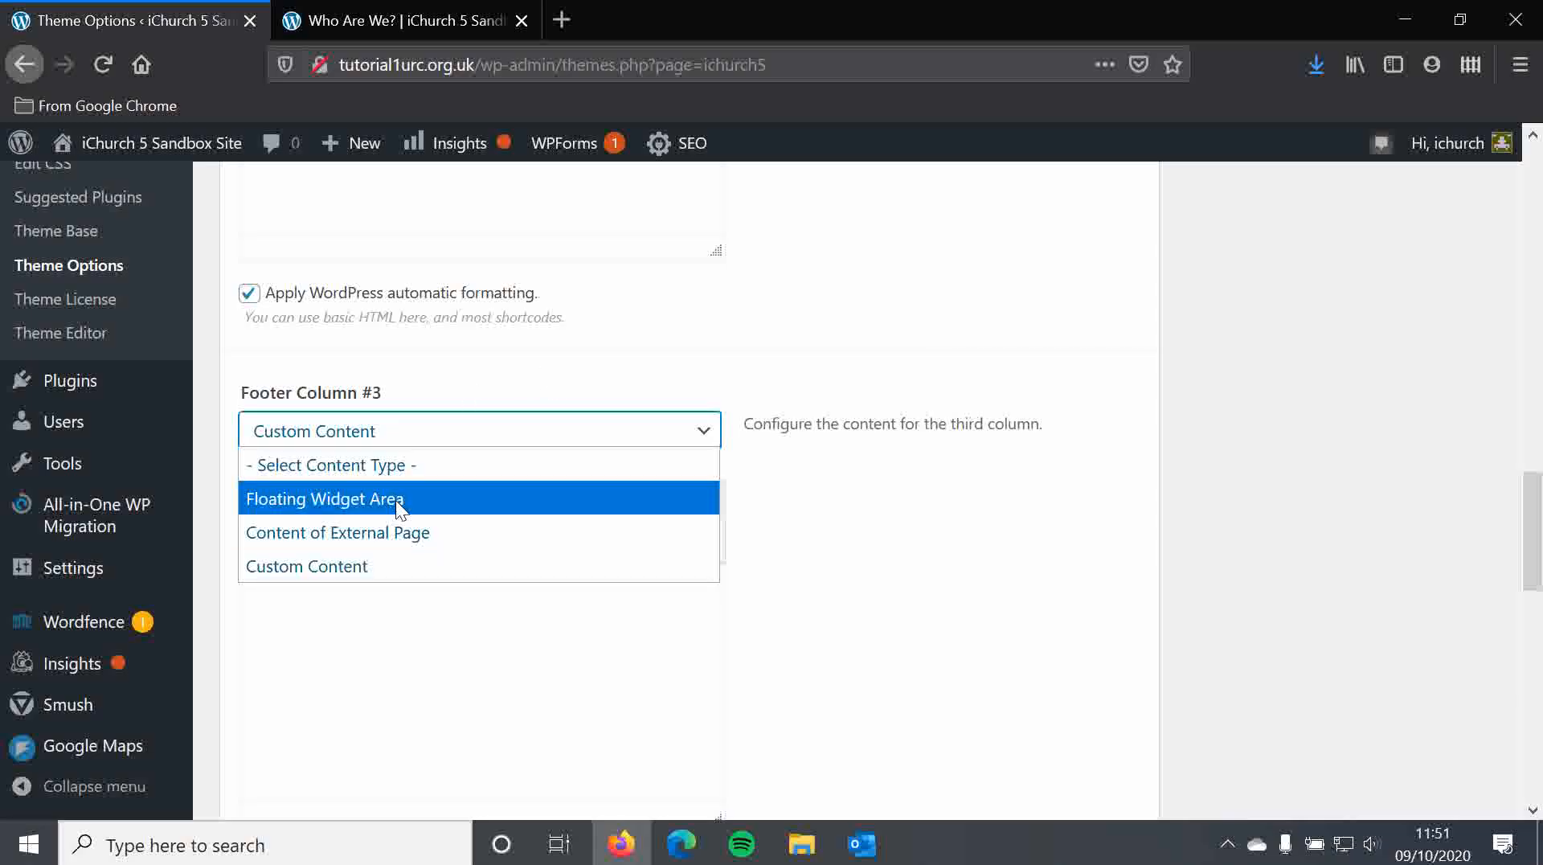
pyautogui.click(527, 352)
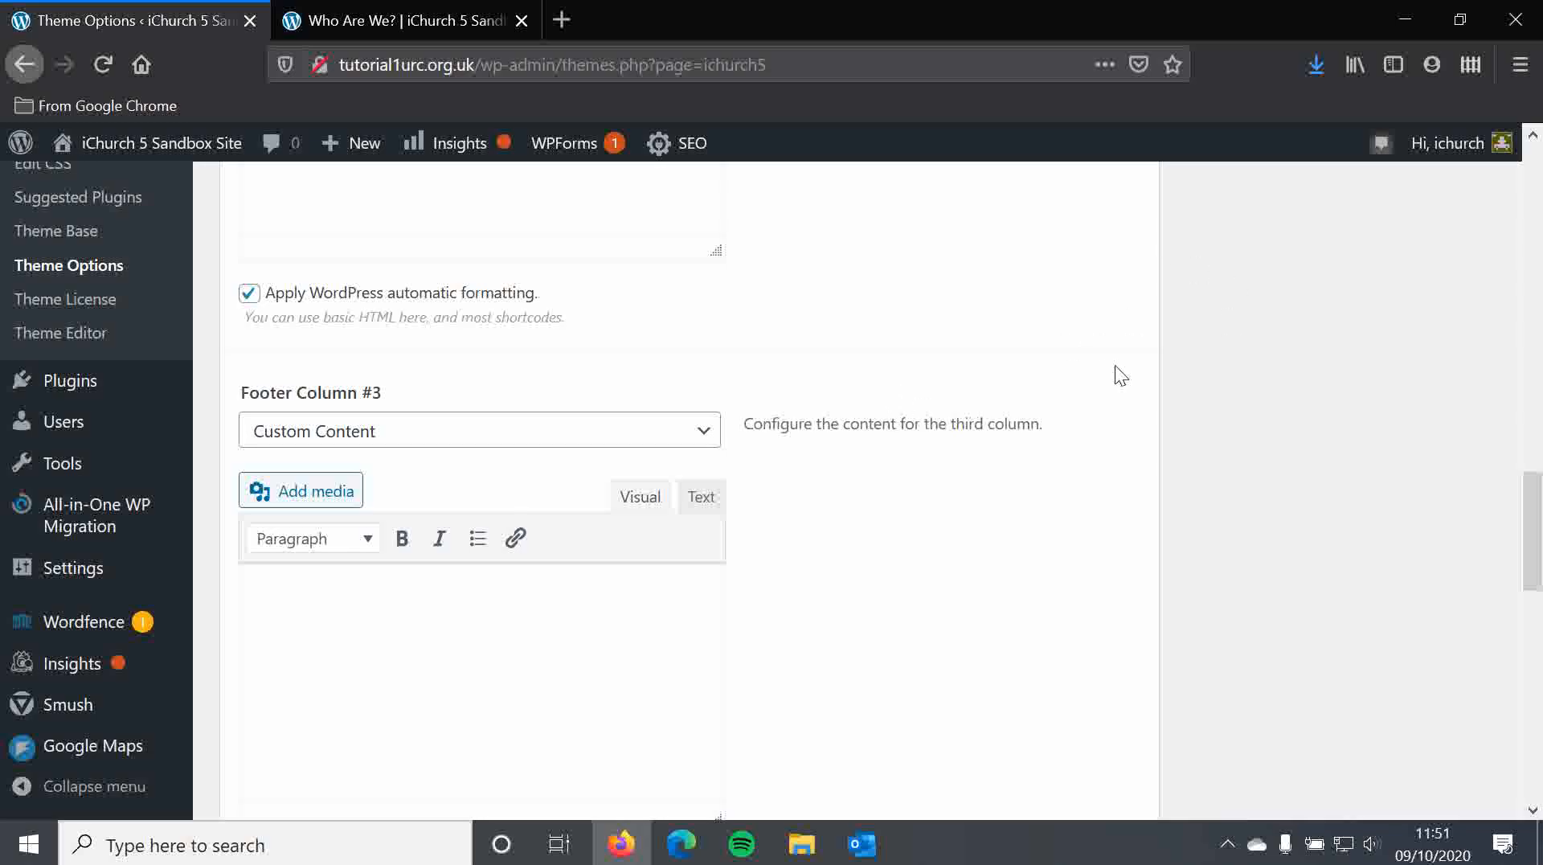
# Save the theme options and switch to the Who Are We? page
pyautogui.scroll(3, 1111, 413)
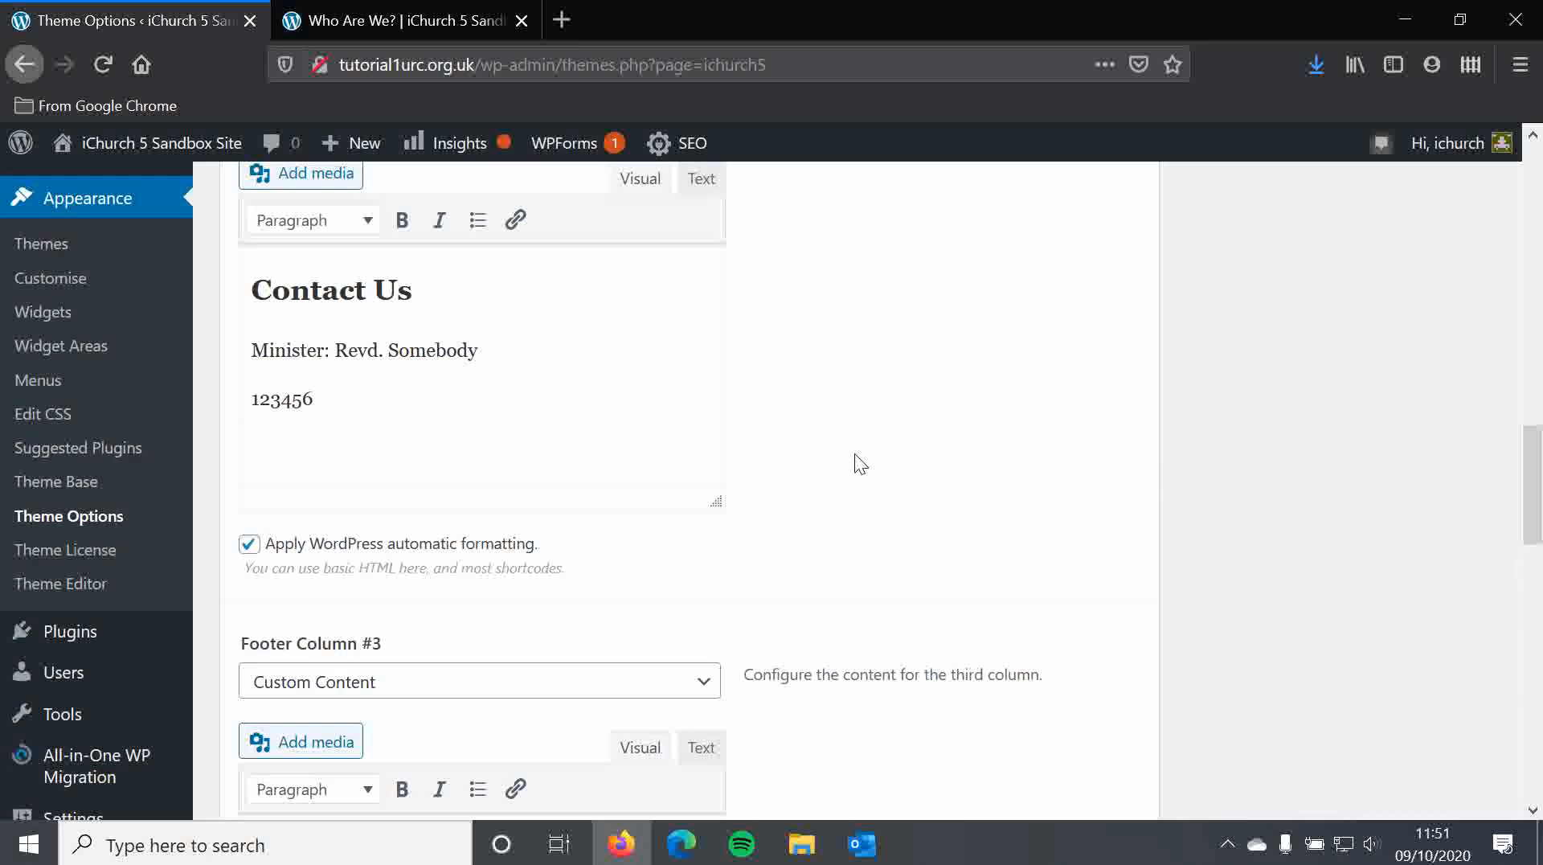
pyautogui.scroll(1, 591, 389)
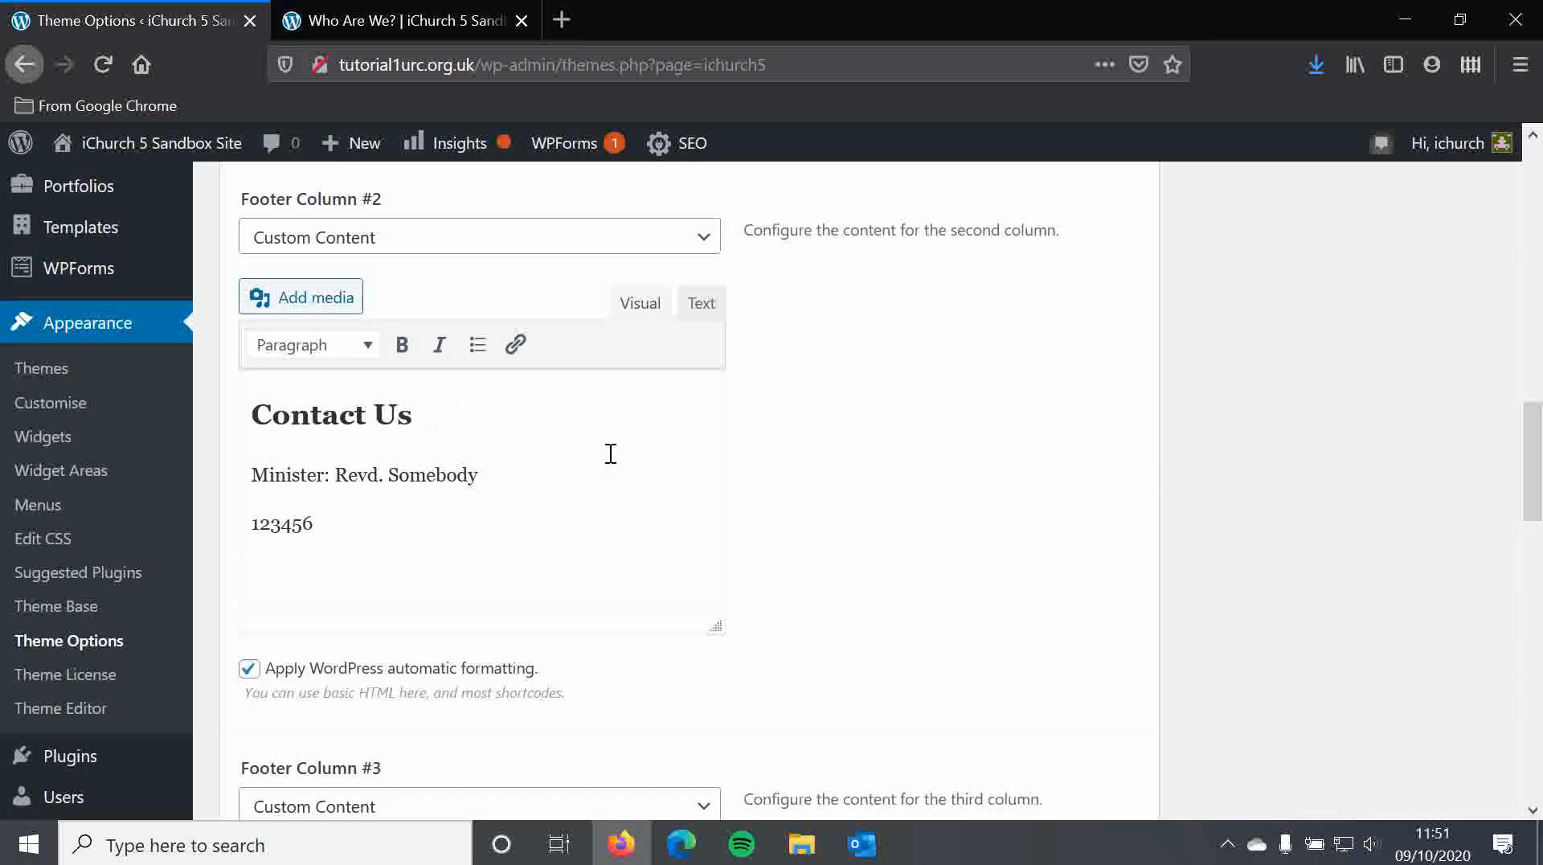
pyautogui.scroll(-7, 609, 453)
pyautogui.scroll(-6, 609, 455)
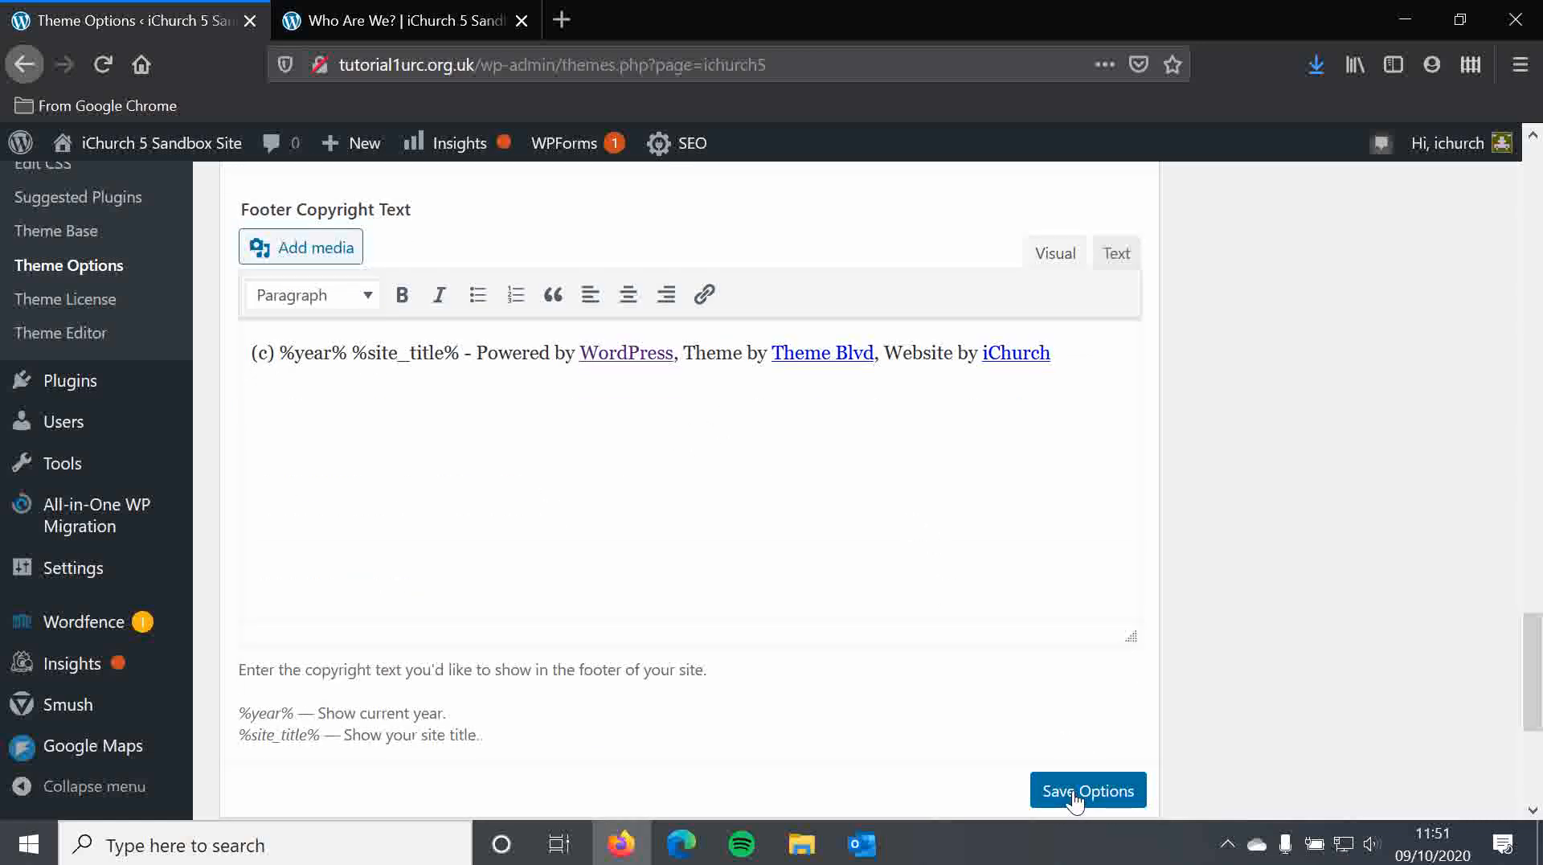
pyautogui.click(1076, 794)
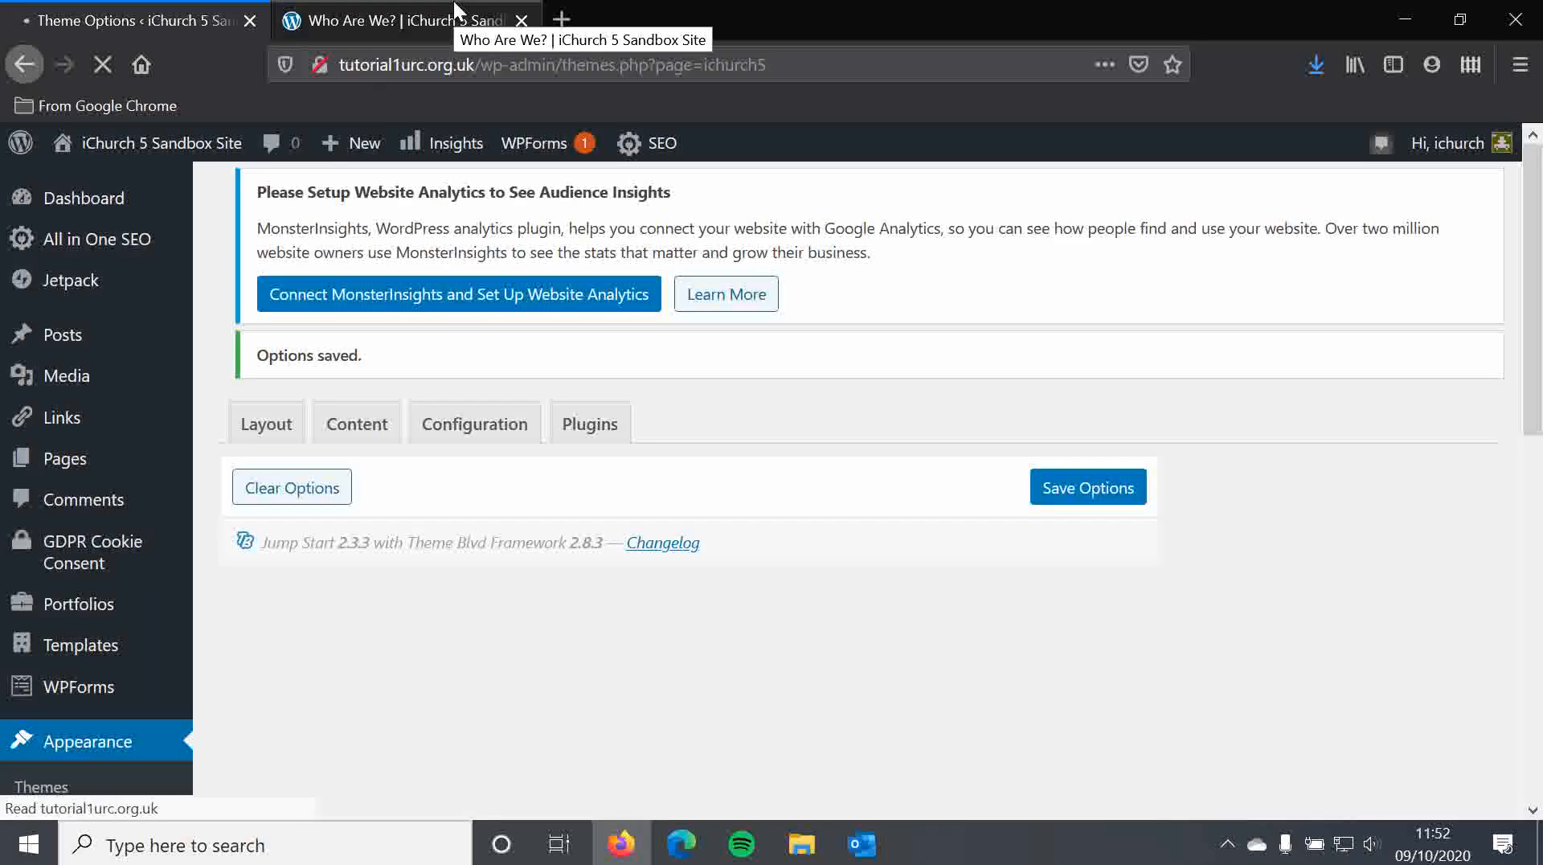
pyautogui.click(453, 16)
# Reload Who Are We? and check the About Us and Contact Us footer, also on Church History
pyautogui.click(108, 65)
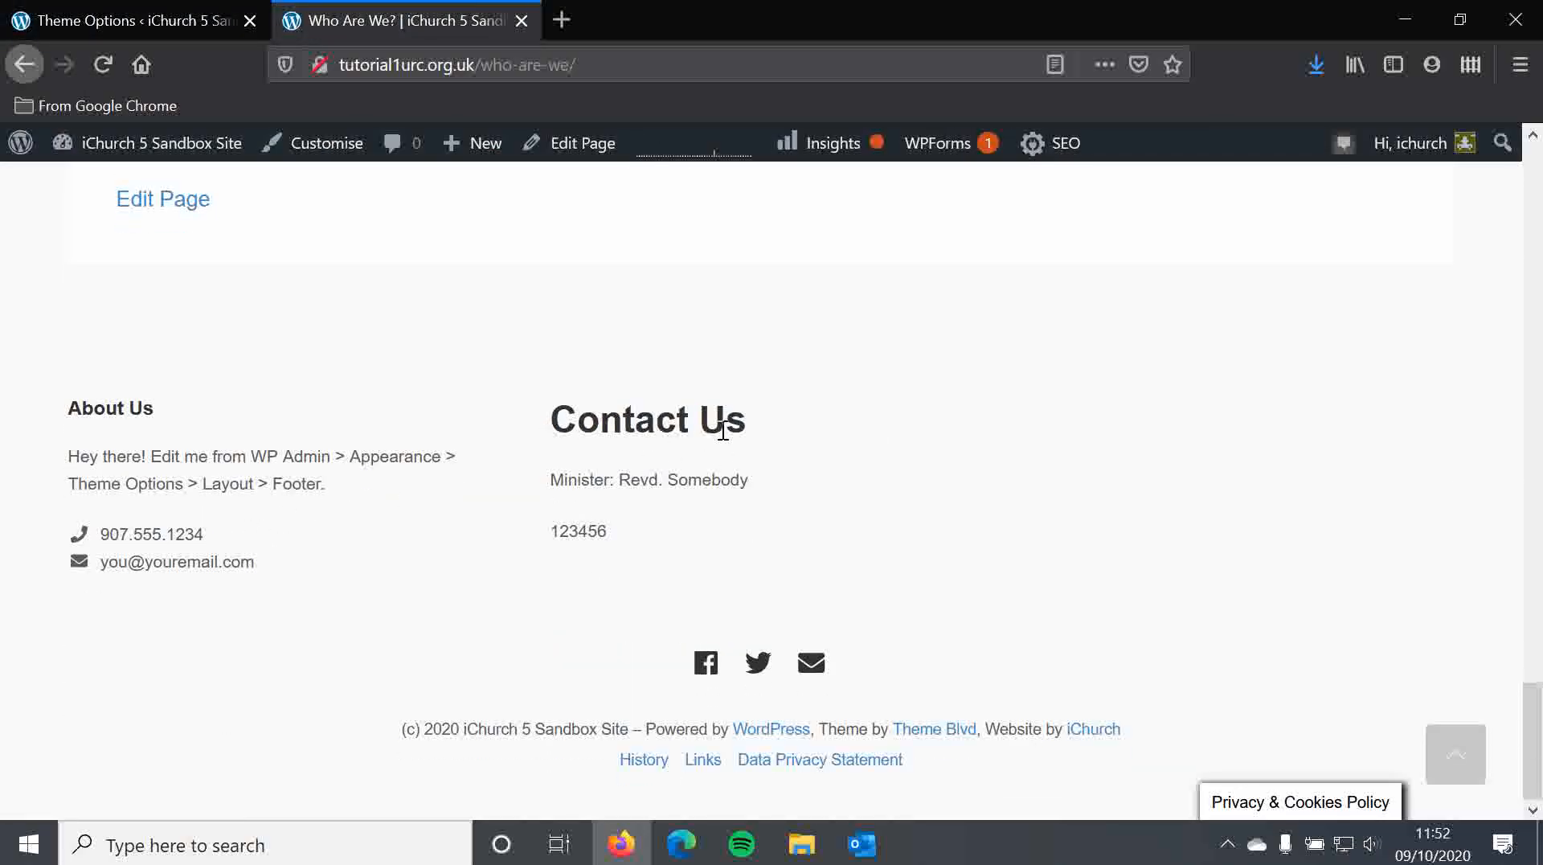
pyautogui.scroll(3, 789, 422)
pyautogui.scroll(-3, 828, 551)
pyautogui.scroll(2, 828, 551)
pyautogui.scroll(15, 900, 504)
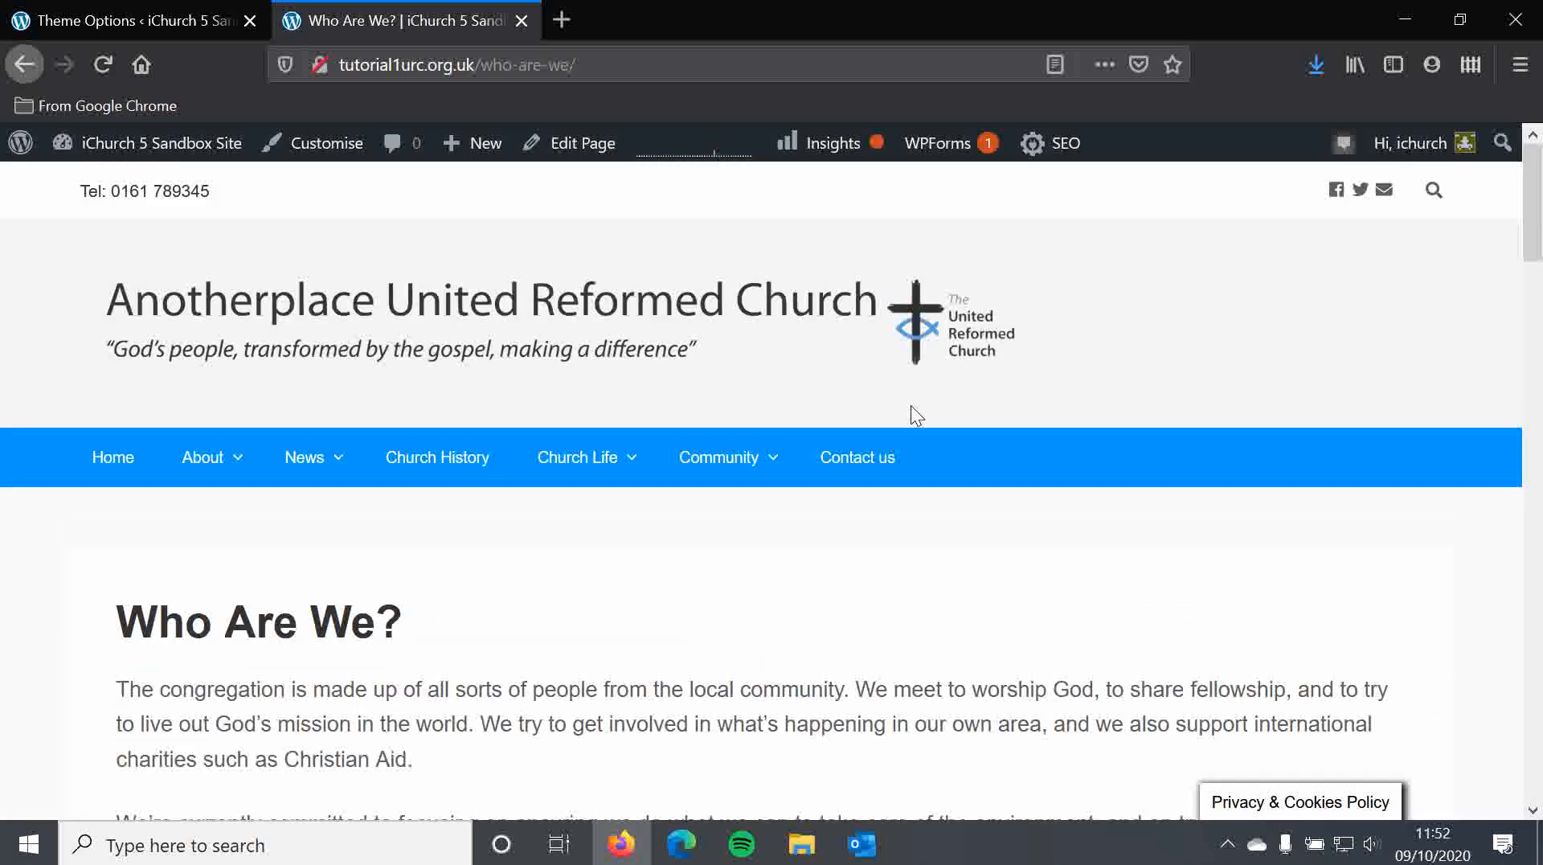
pyautogui.click(422, 474)
pyautogui.scroll(-5, 415, 463)
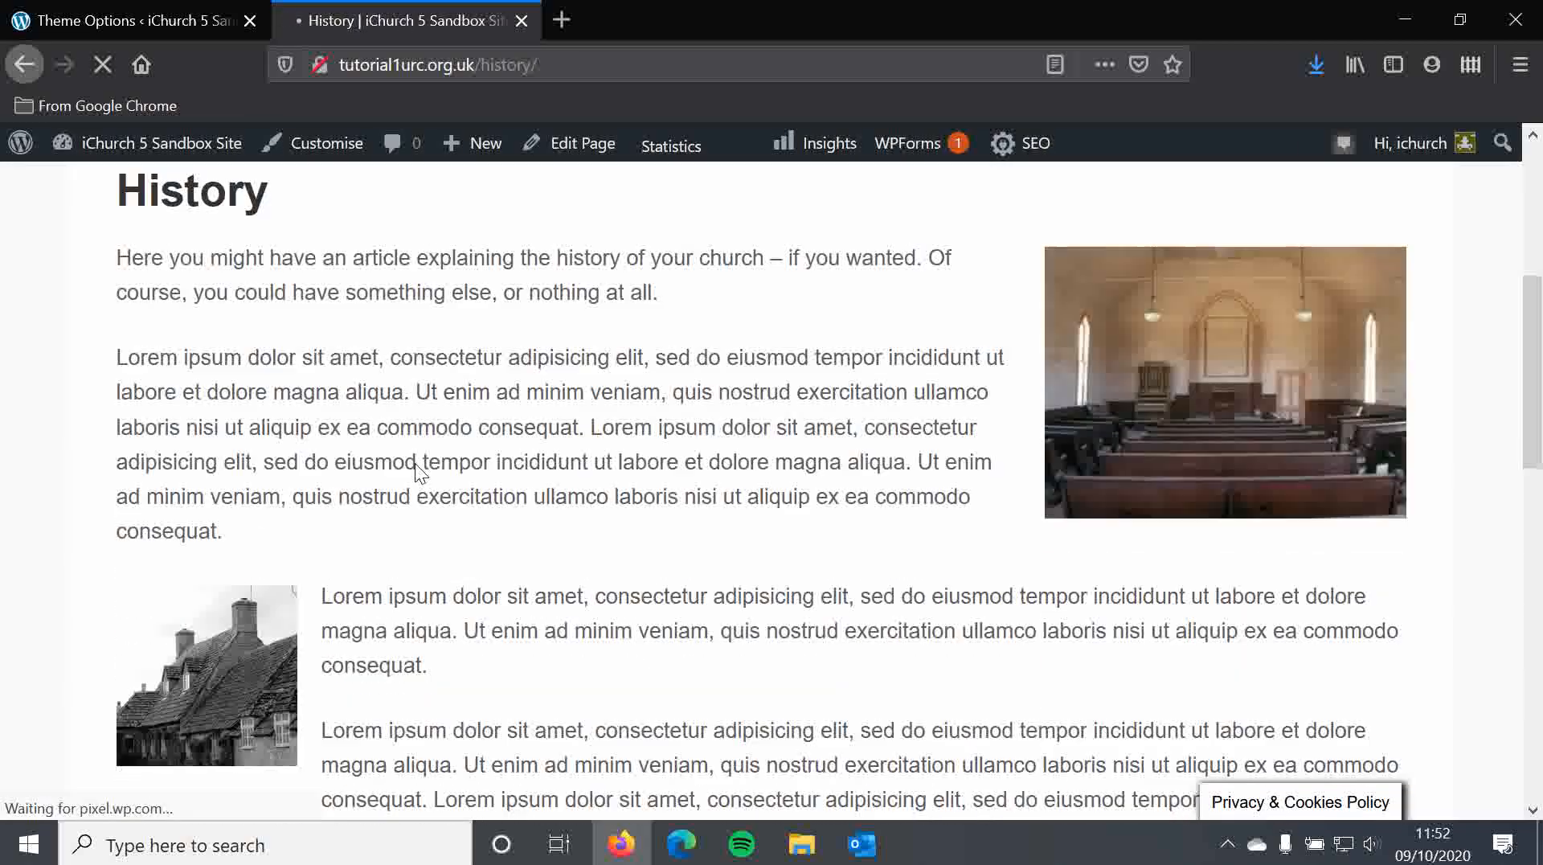
pyautogui.scroll(-10, 430, 443)
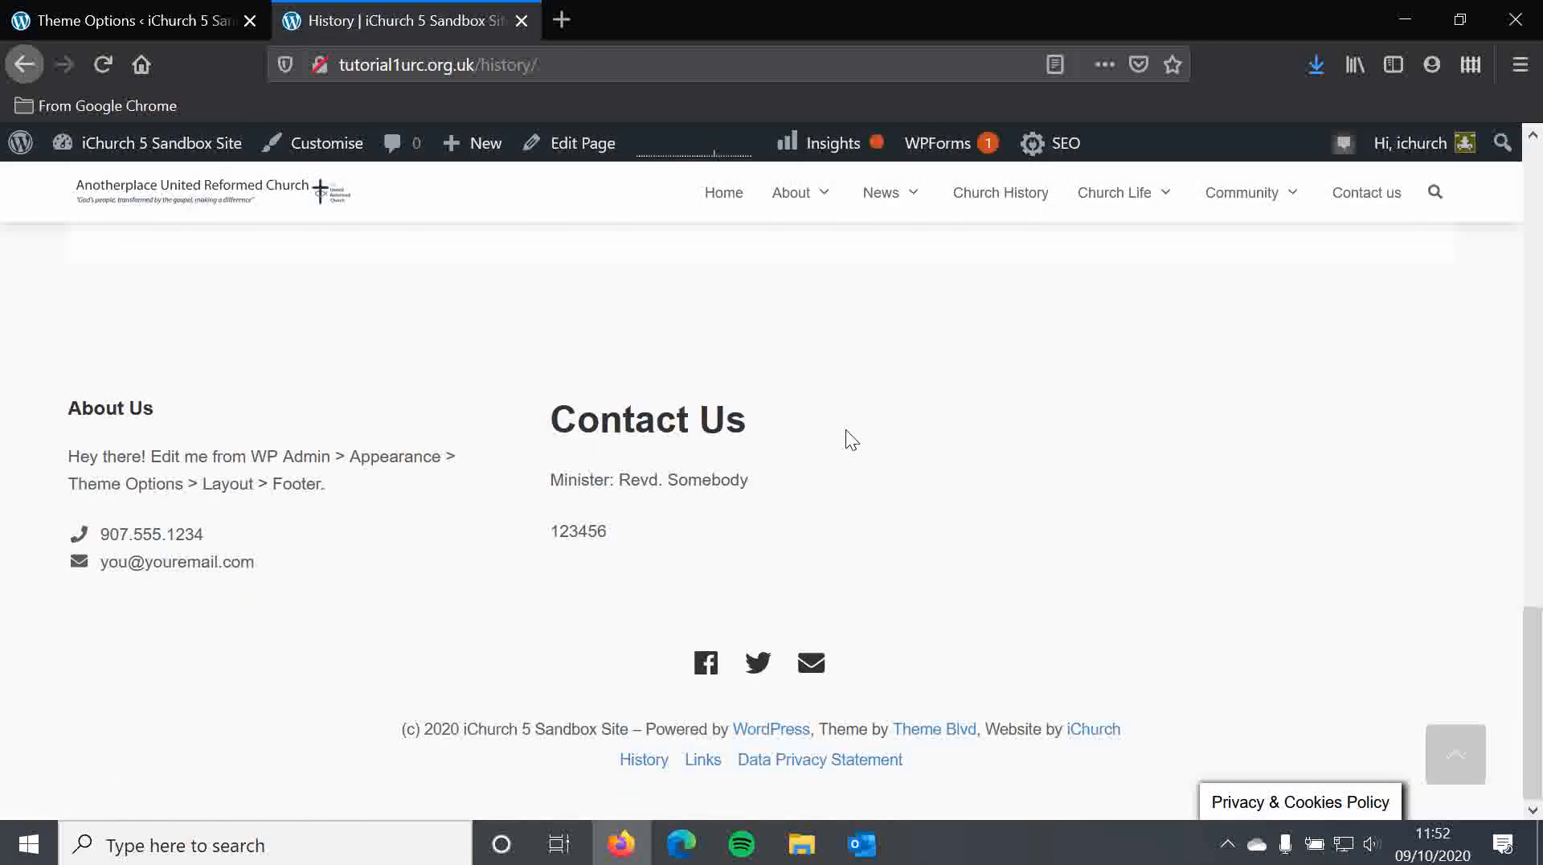
# Back in Theme Options, collapse the Footer section
pyautogui.click(128, 20)
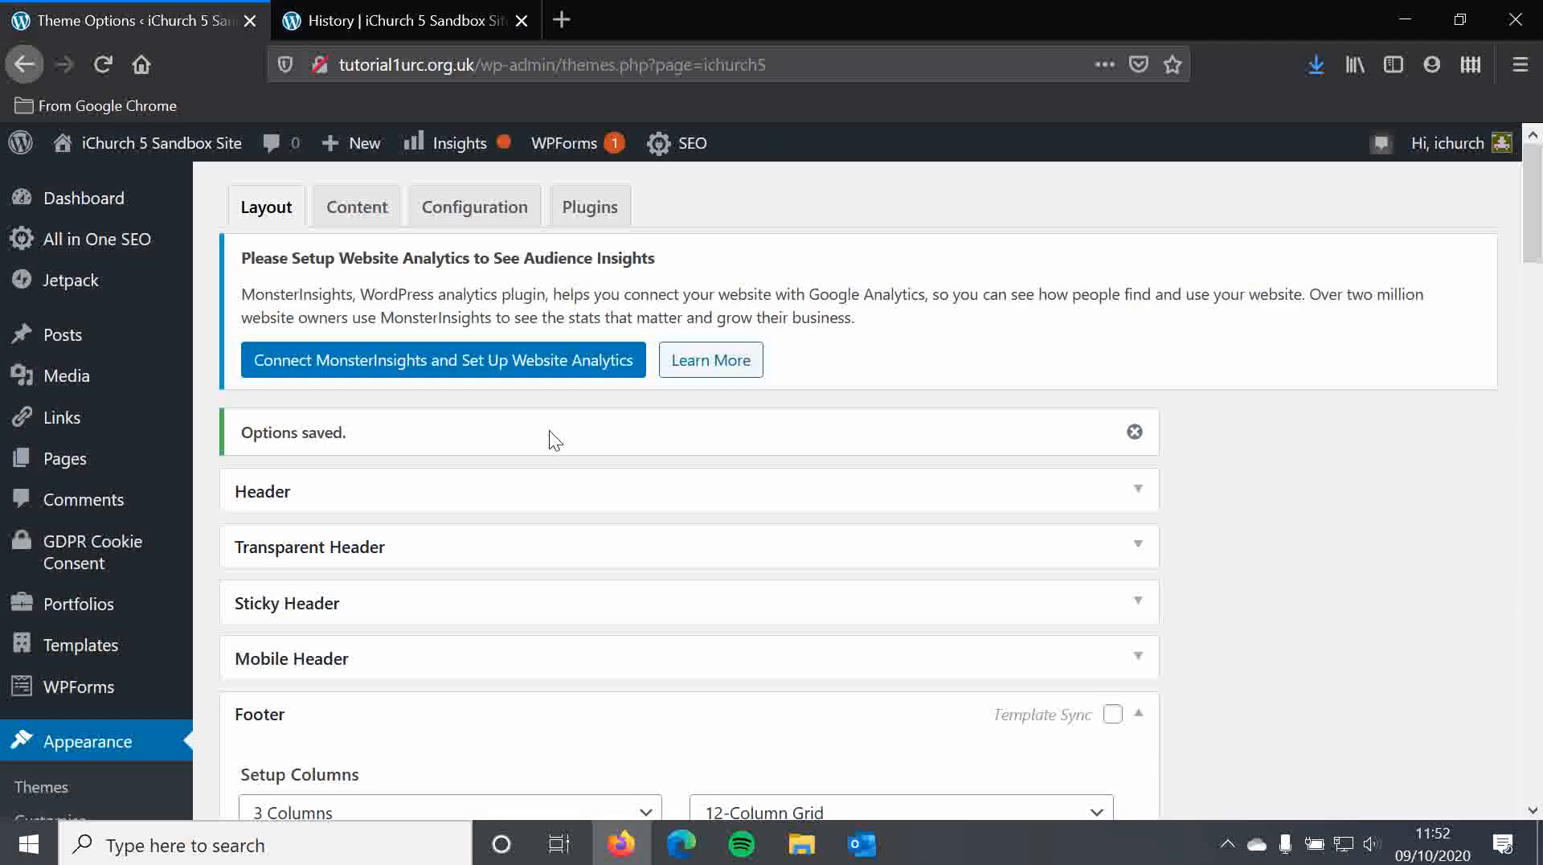
pyautogui.scroll(-3, 507, 546)
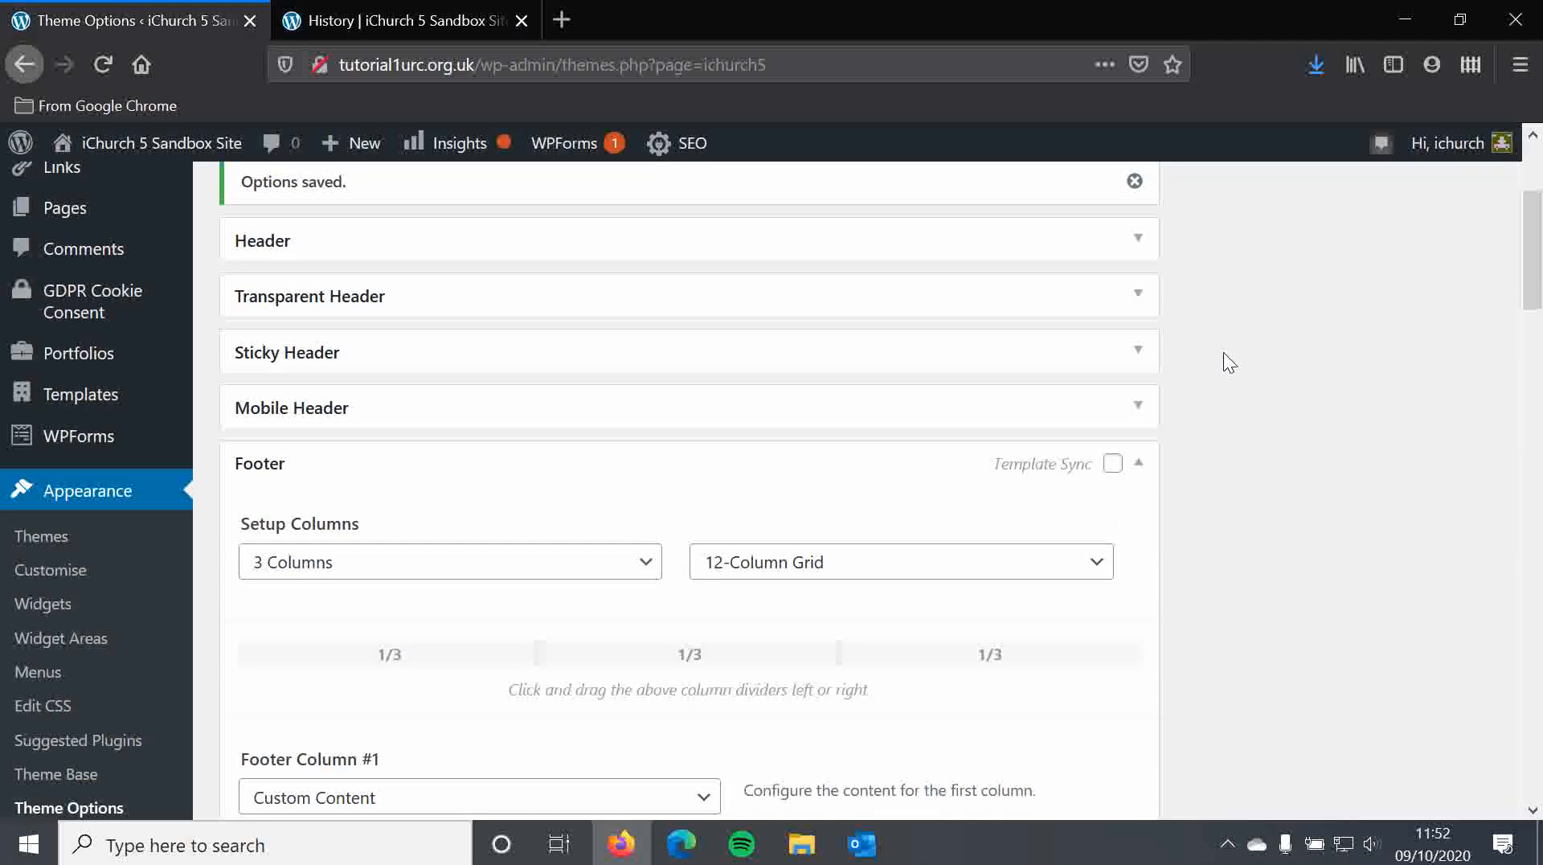
pyautogui.click(1138, 463)
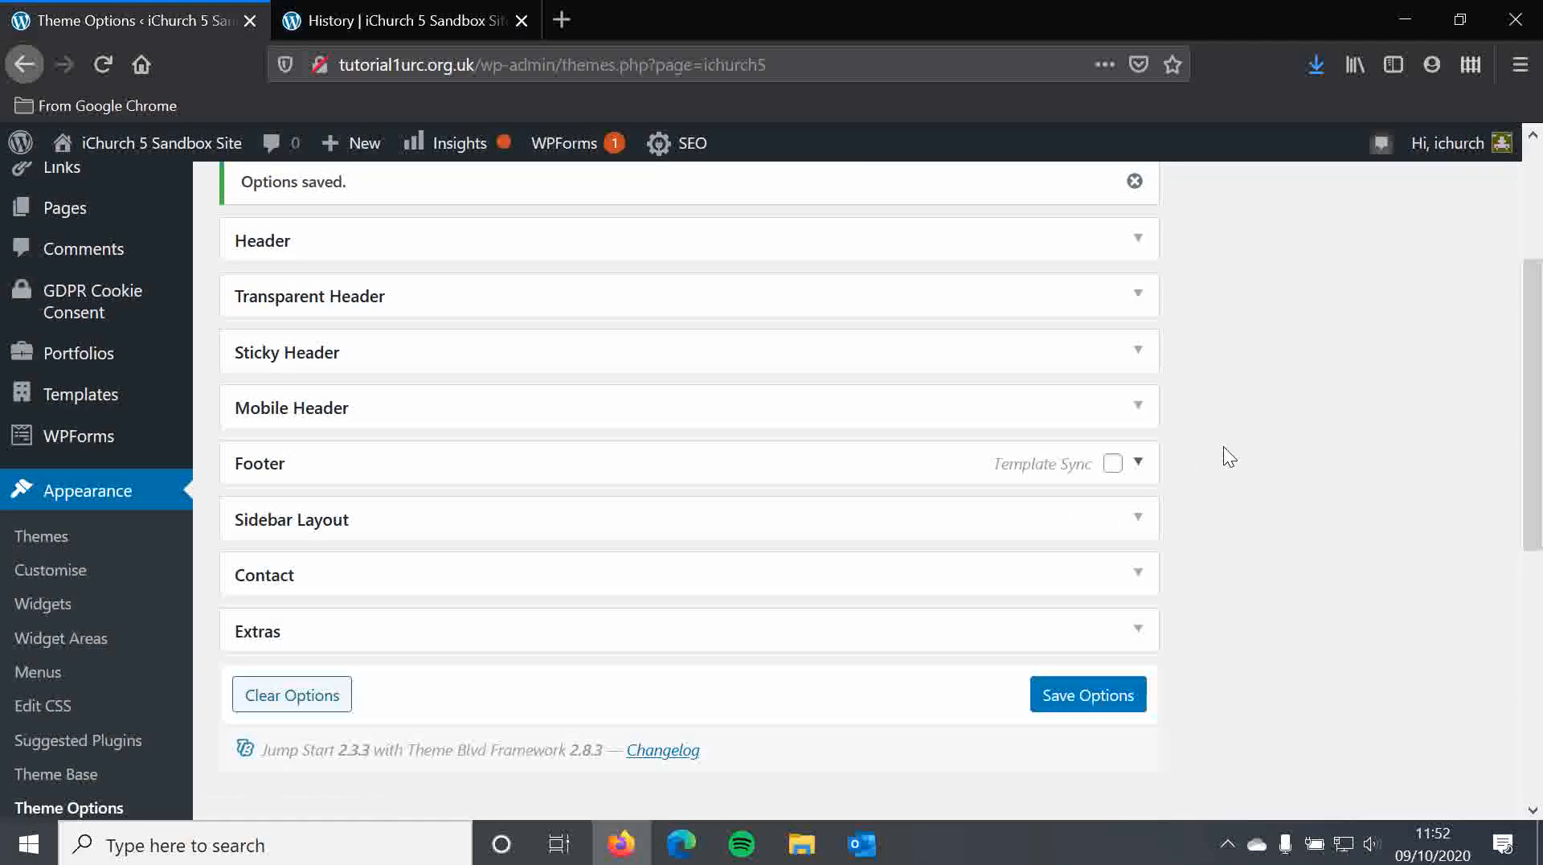